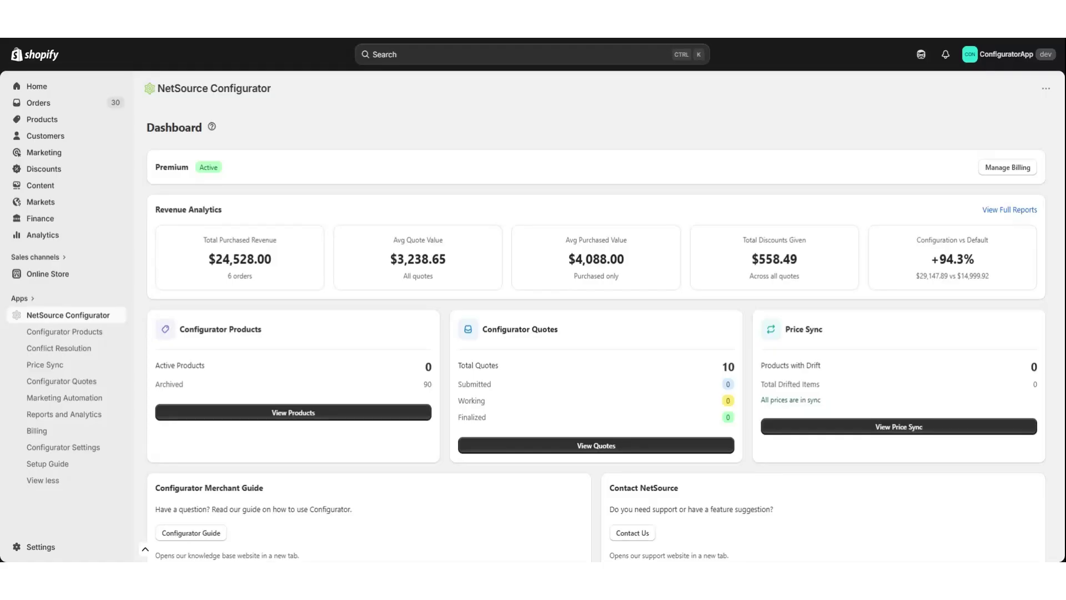
Check which products the configurator offers for creating a new configuration
click(78, 336)
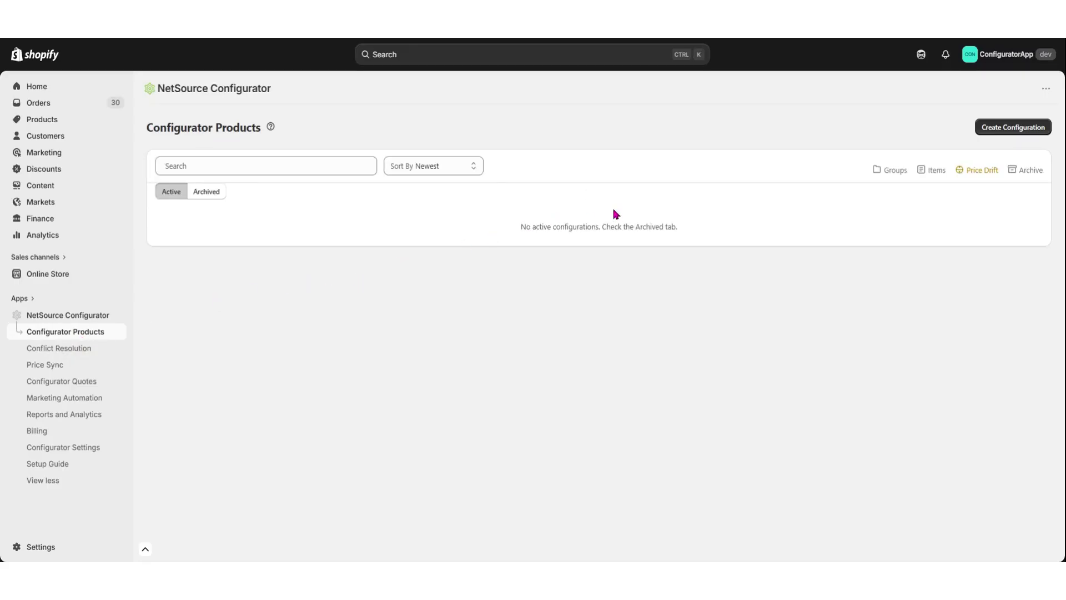
click(999, 137)
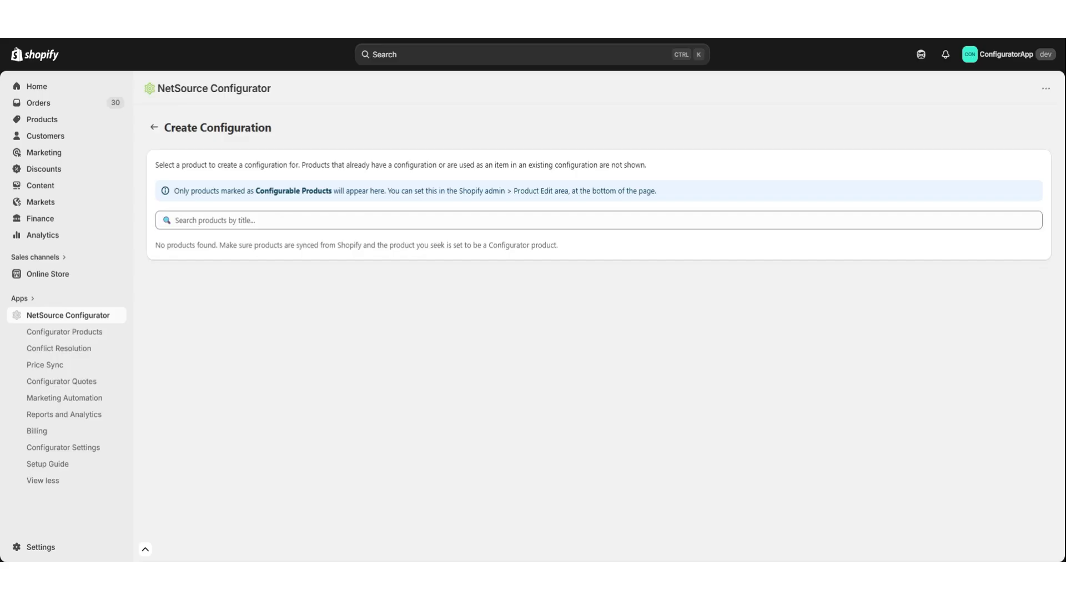
Search the store's products for "custom standing" and open Custom Standing Desk – Pro Series for editing
click(40, 120)
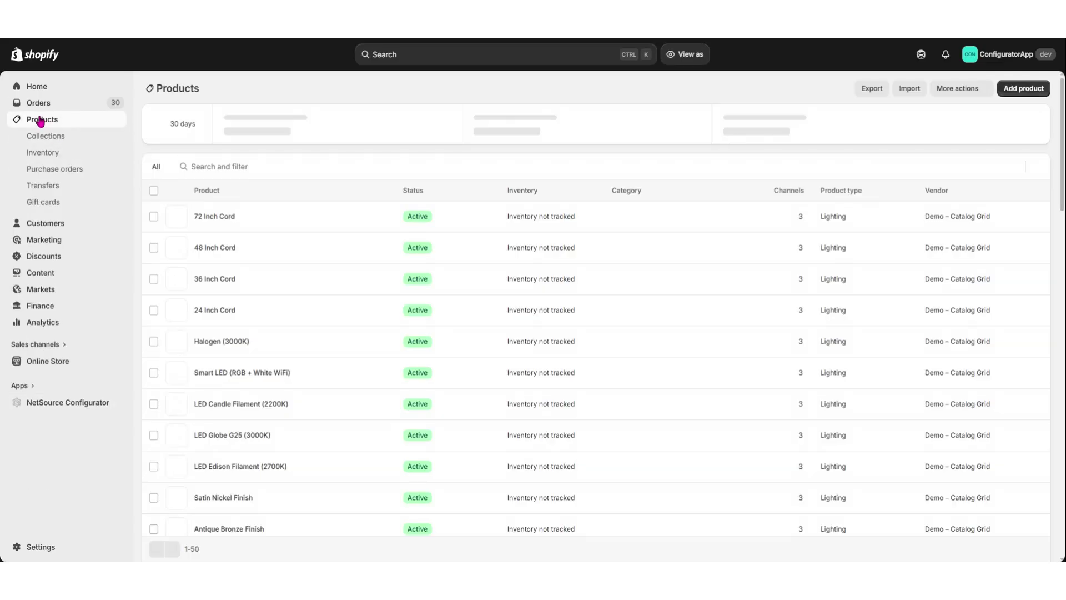
click(232, 168)
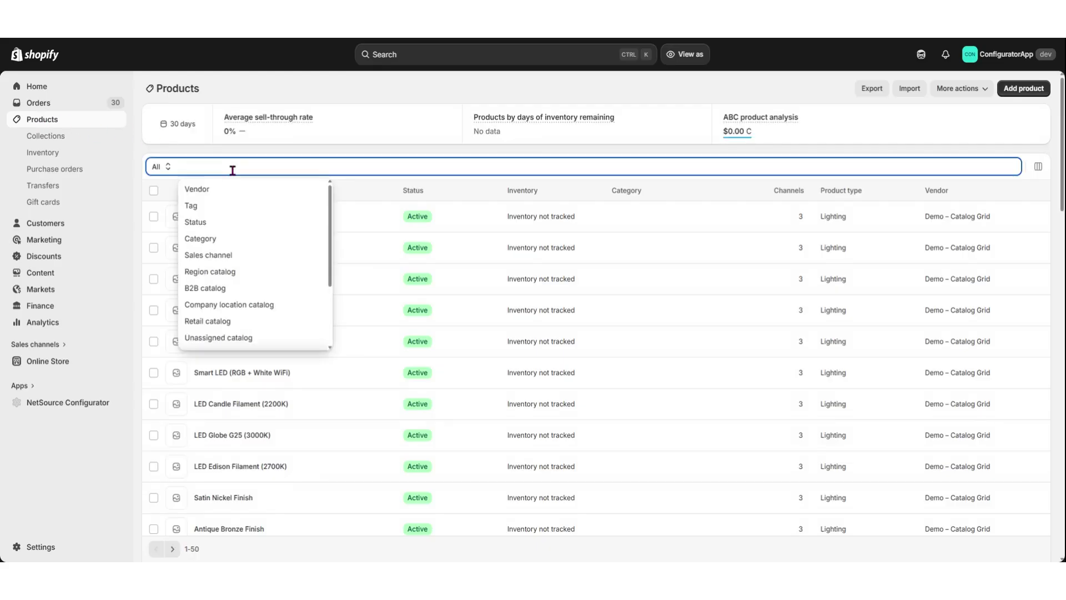
text(custom st)
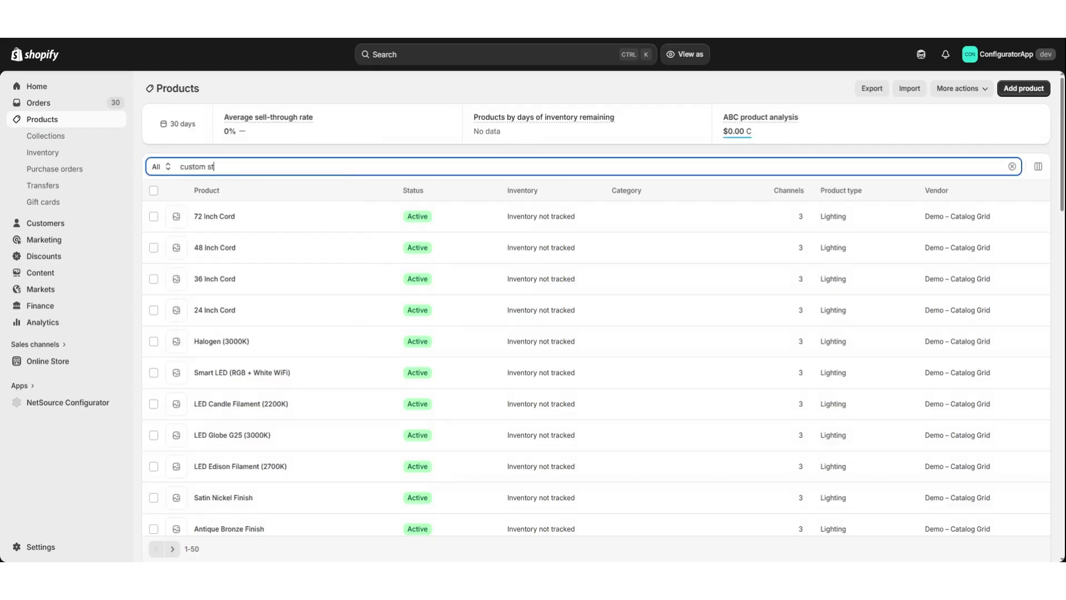
text(anding)
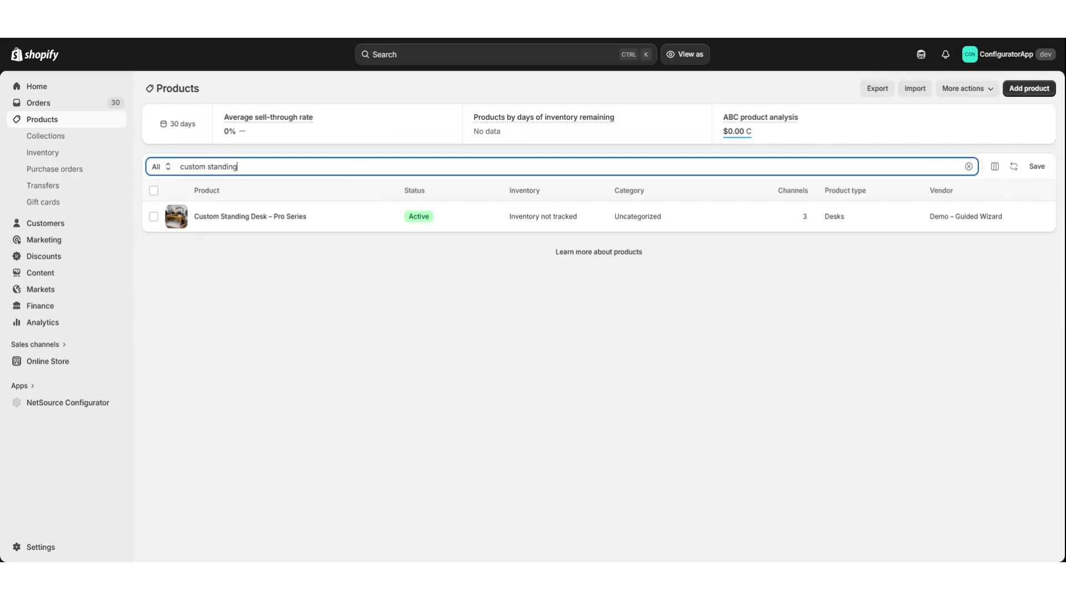
click(233, 217)
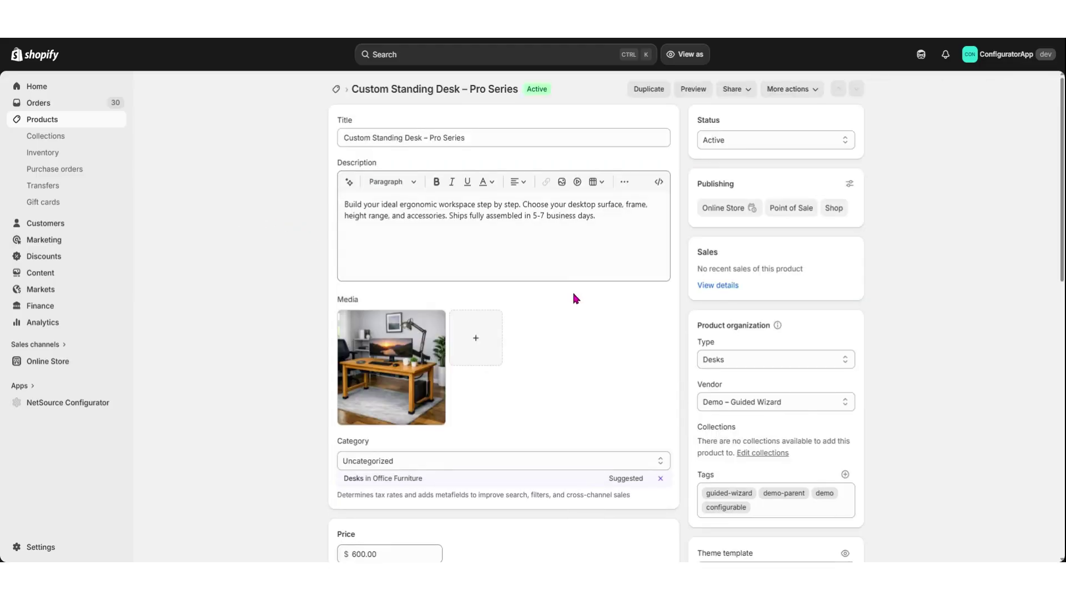
Add the NetSource Configurator block to the Custom Standing Desk – Pro Series product page
scroll(569, 302, down, 3)
scroll(564, 305, down, 7)
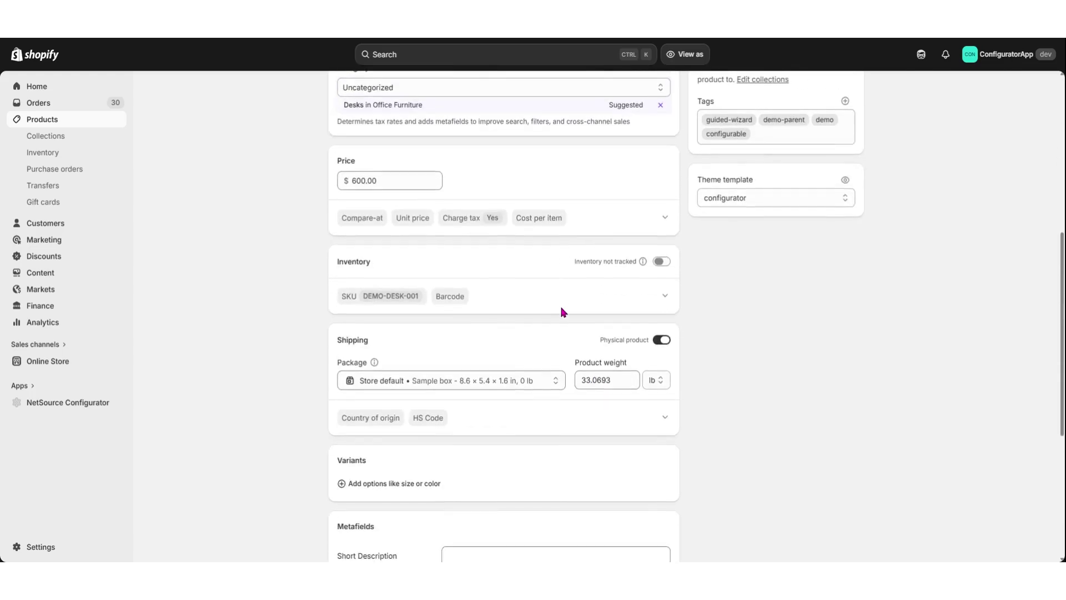
scroll(563, 311, down, 4)
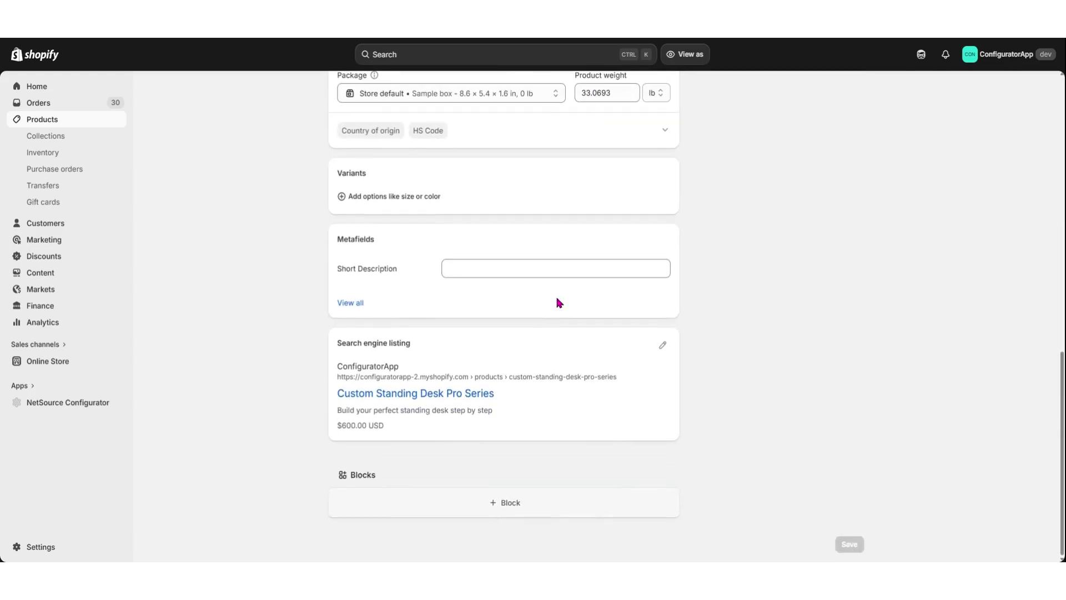
click(507, 504)
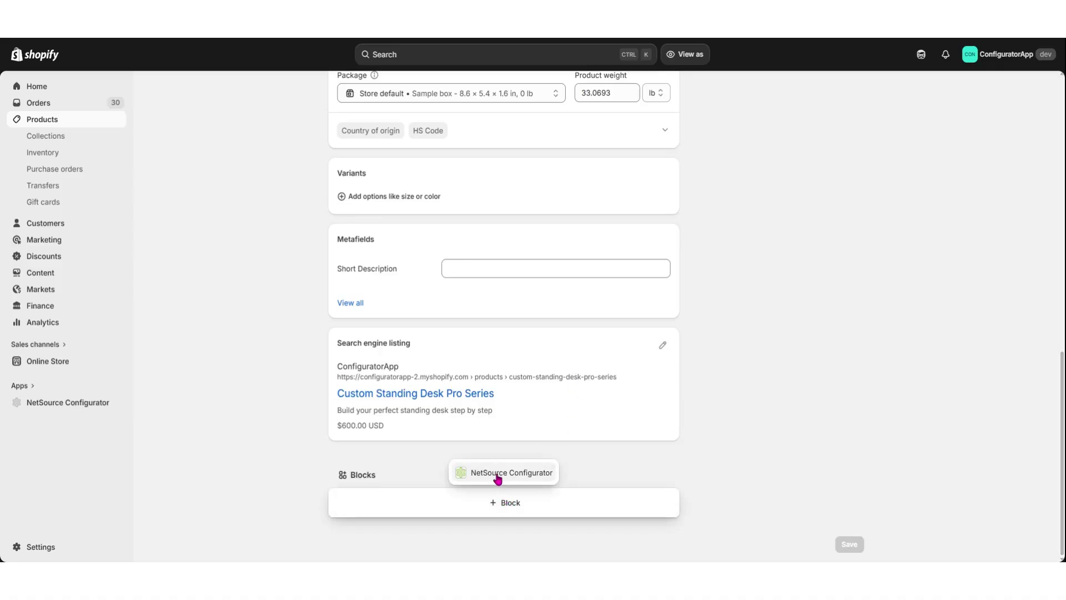
click(497, 476)
Mark the desk as a Configurator product by choosing Yes, and pin the NetSource Configurator block for all staff
scroll(482, 476, down, 1)
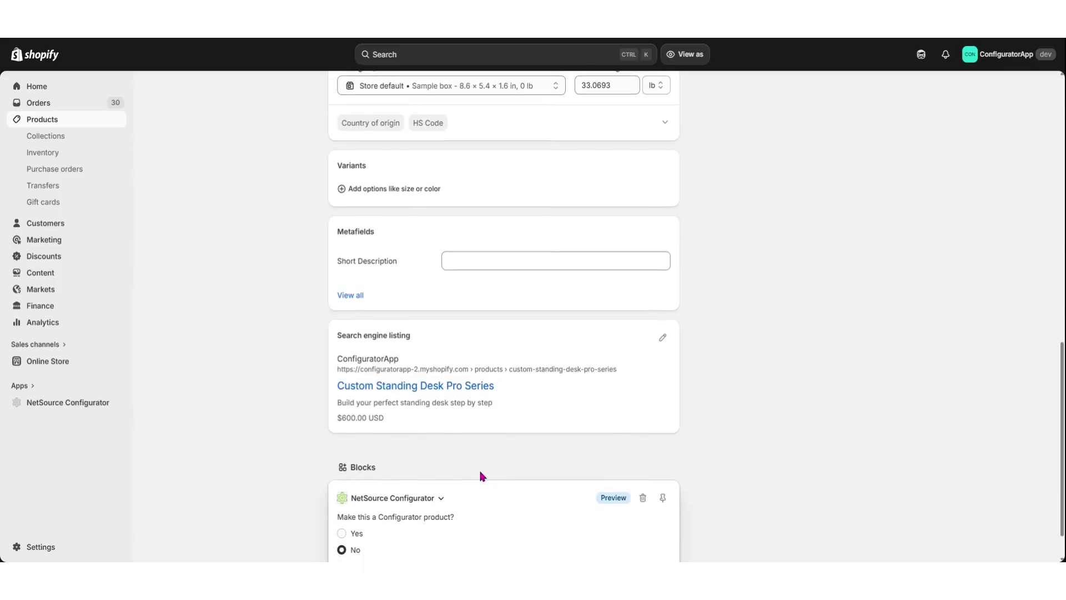
click(342, 484)
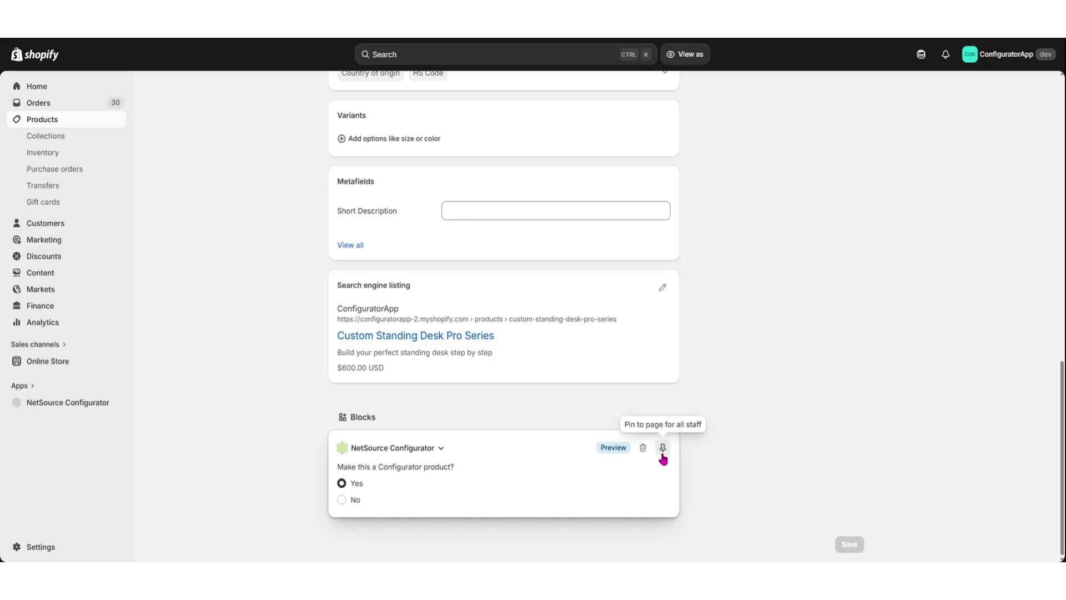
click(662, 448)
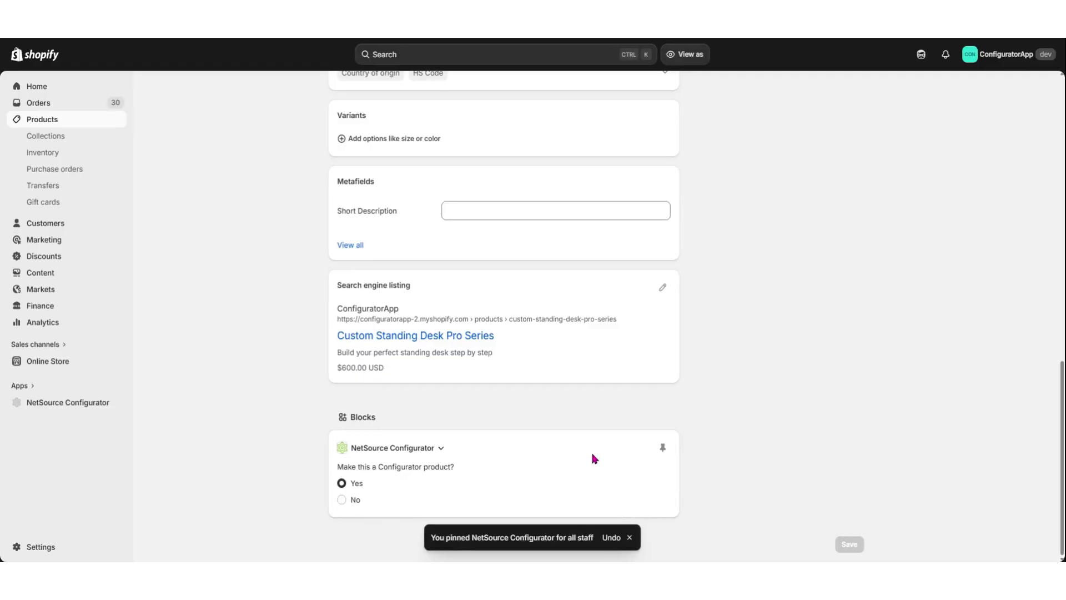
Return to the configurator's products and start a new configuration for Custom Standing Desk – Pro Series
click(95, 408)
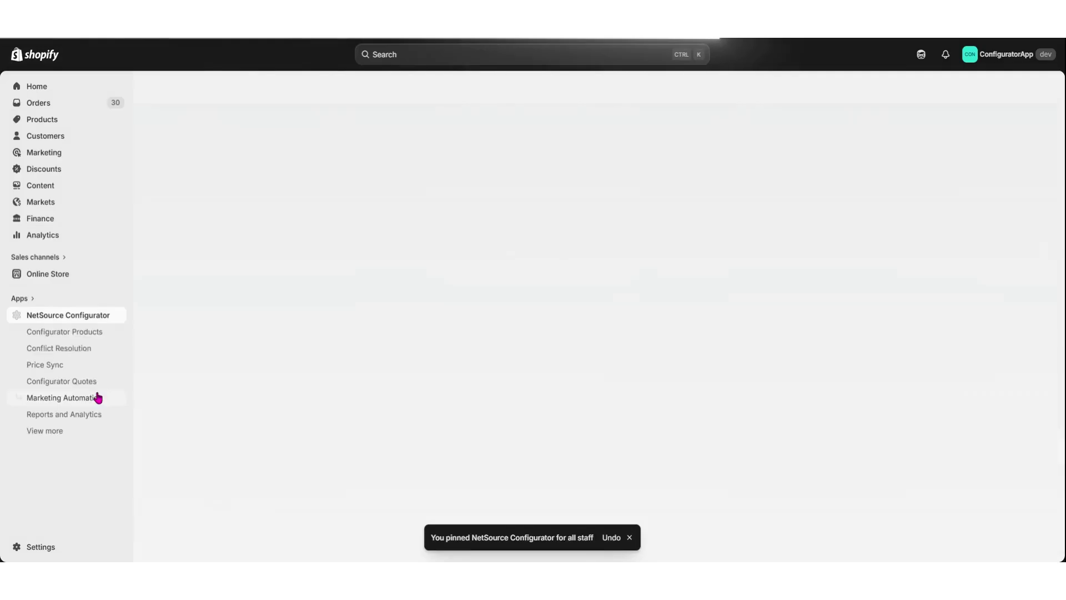
click(45, 333)
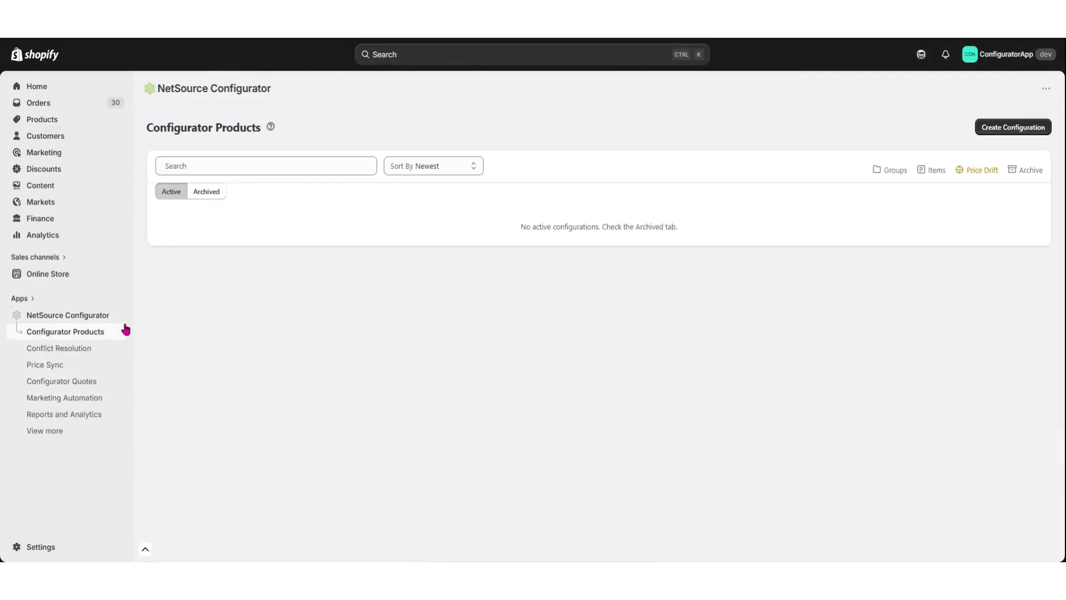
click(1001, 133)
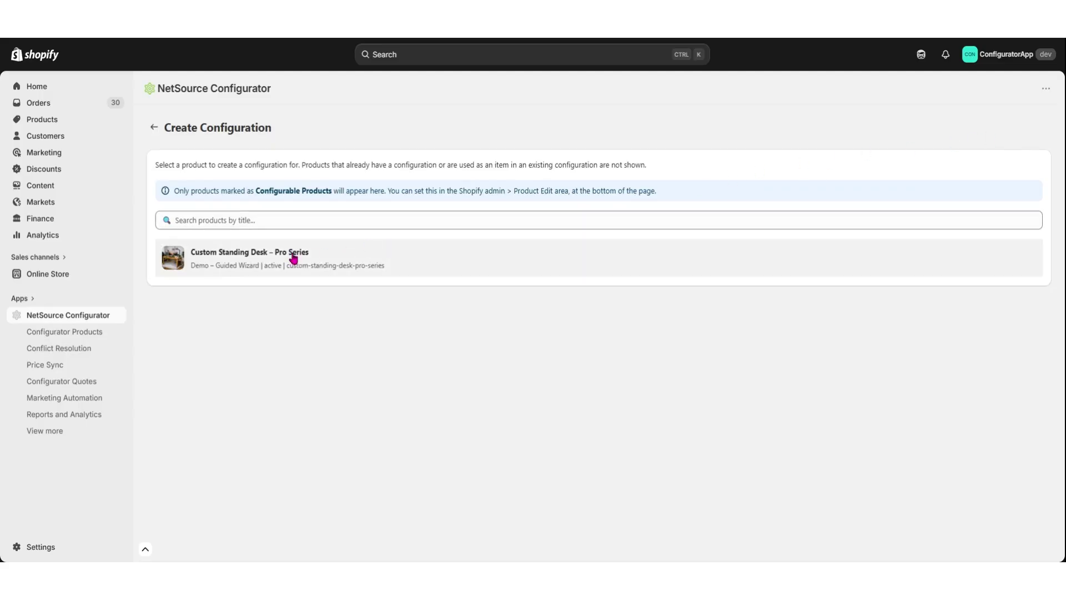
click(232, 264)
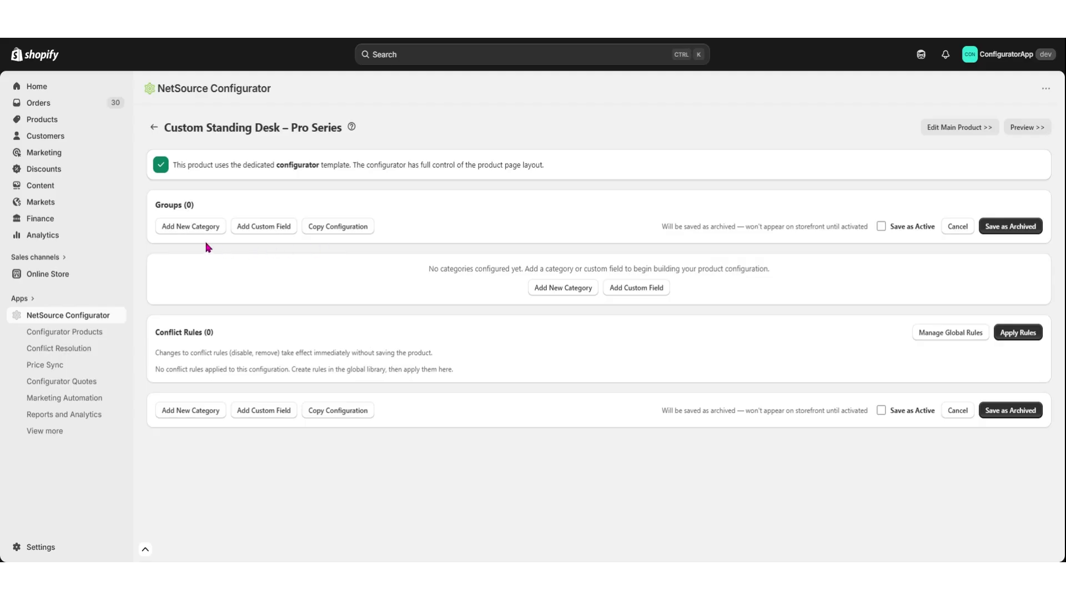
Add the Desk – Frame Color collection as a category and make it a required category
click(180, 233)
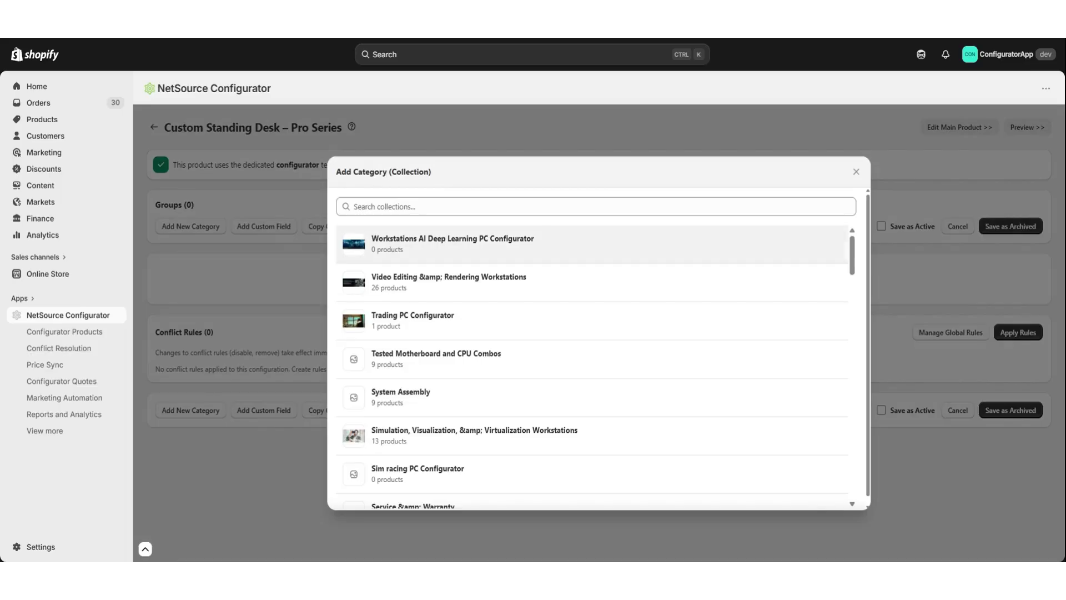
click(400, 206)
text(f)
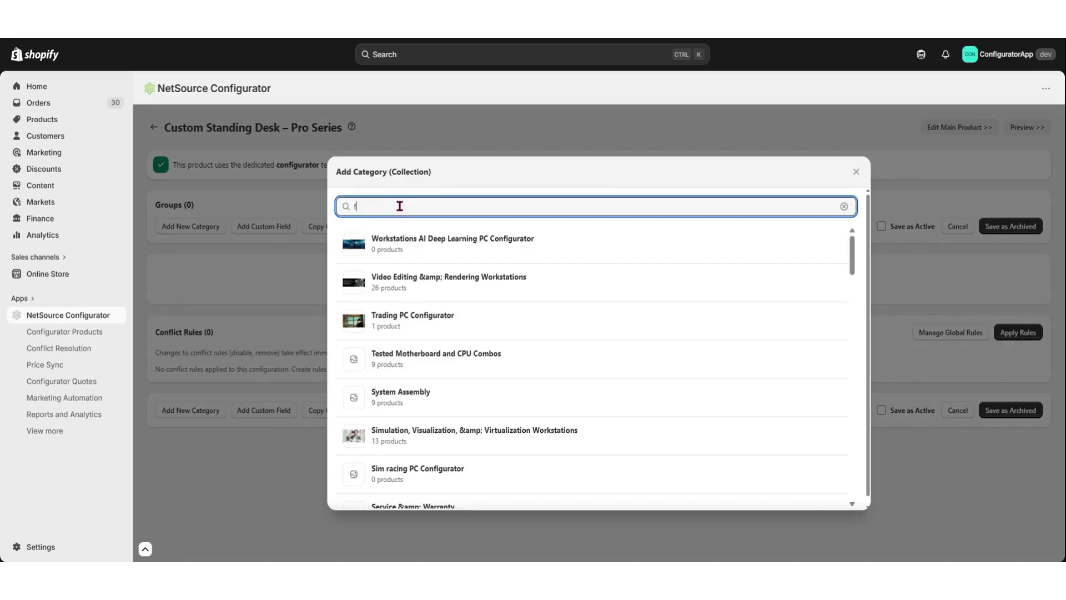
text(rame color)
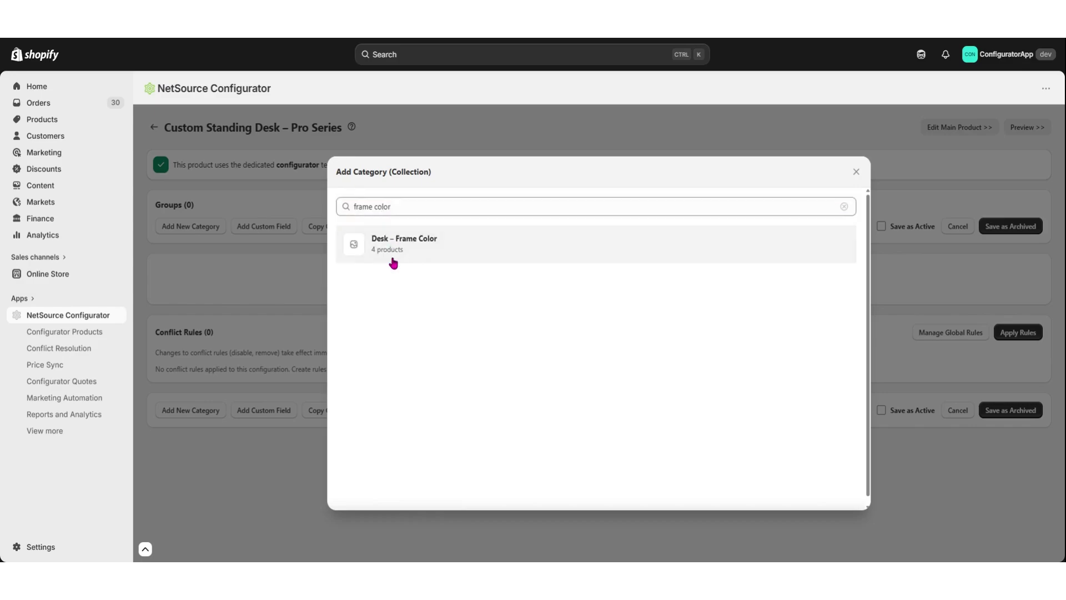
click(393, 260)
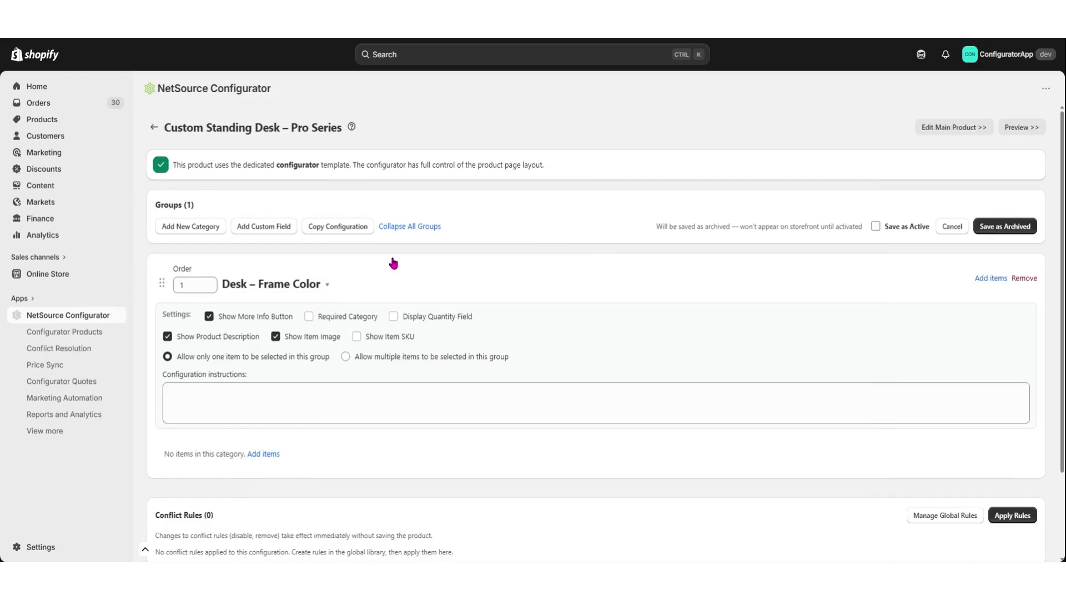
click(310, 319)
Add all four frame items, from Natural Oak Legs to Black Frame, to the Desk – Frame Color category
click(262, 456)
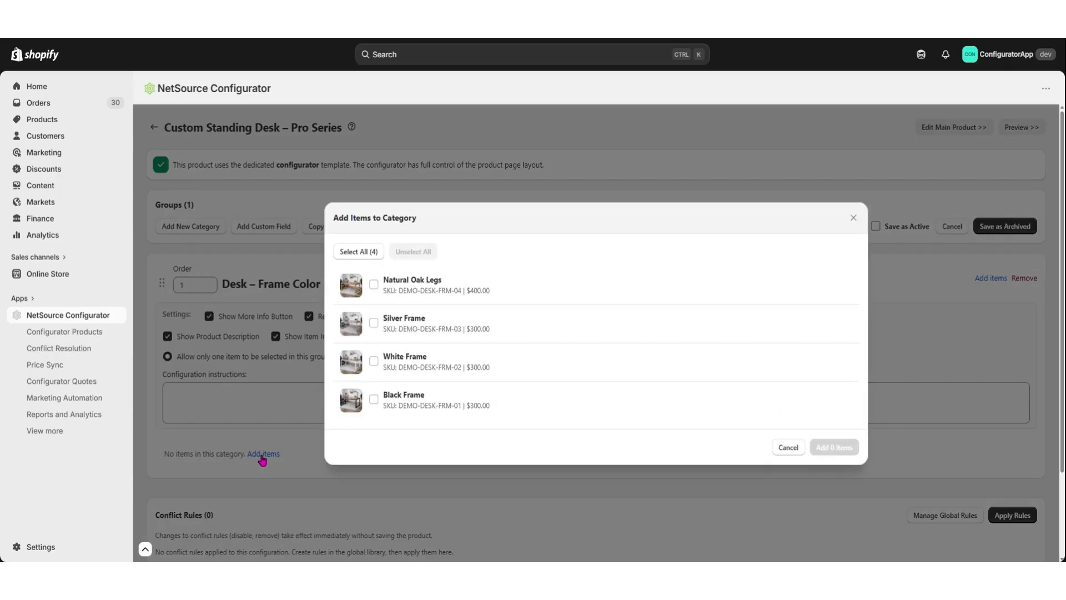
click(348, 256)
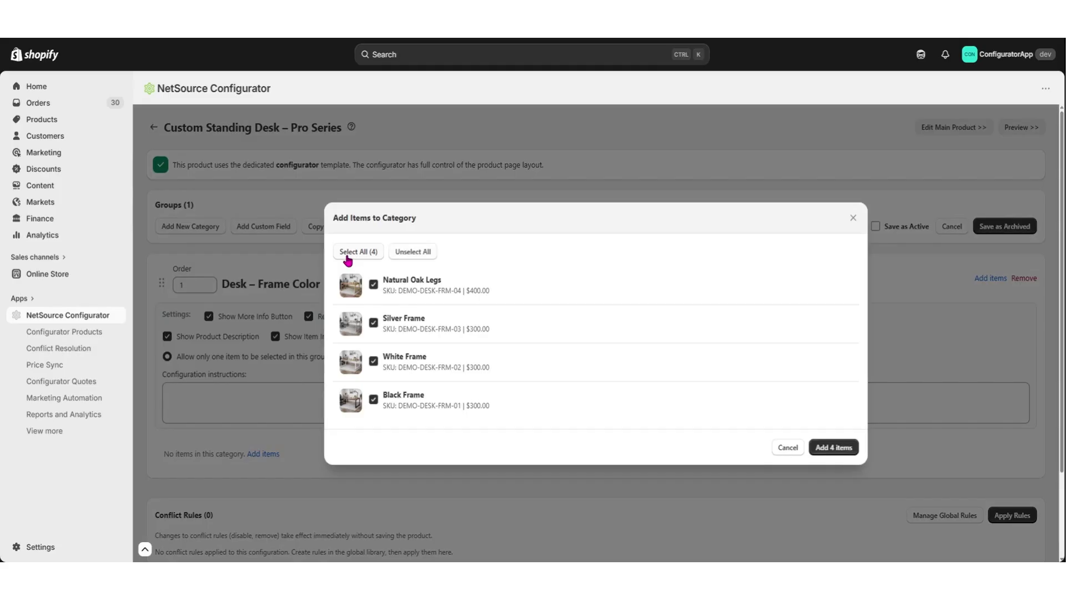
click(833, 446)
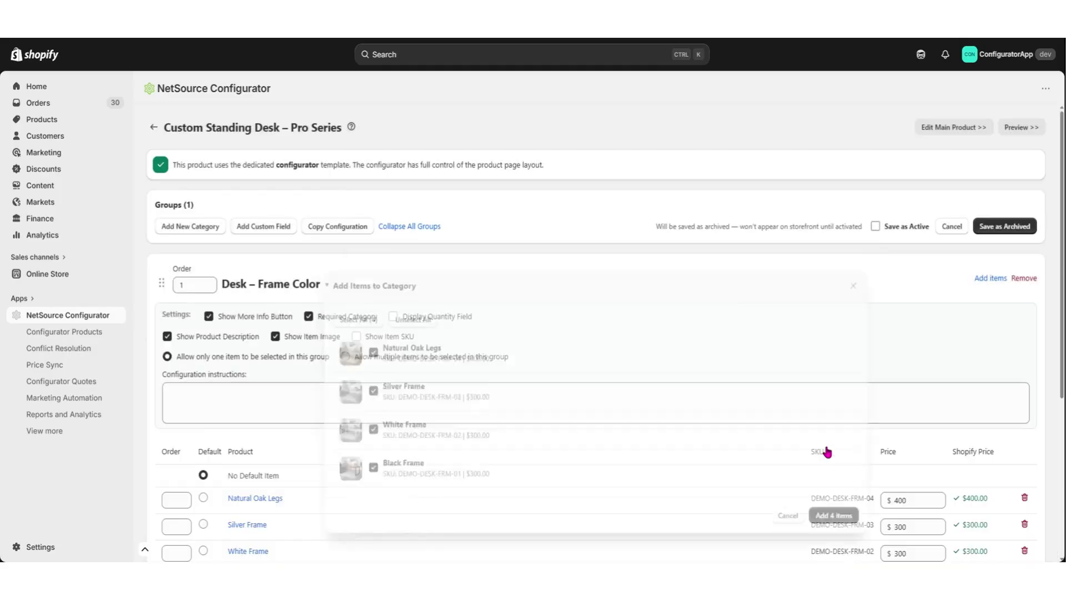
Find the collection with "desktop surface" and add Desk – Desktop Surface as the second category
scroll(311, 438, down, 2)
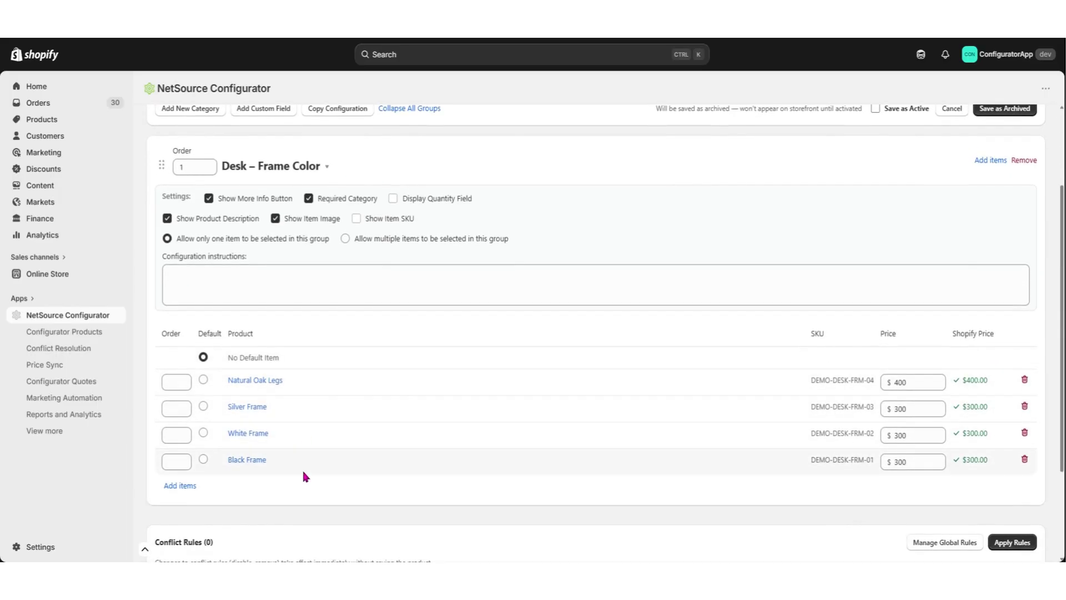
scroll(300, 477, down, 1)
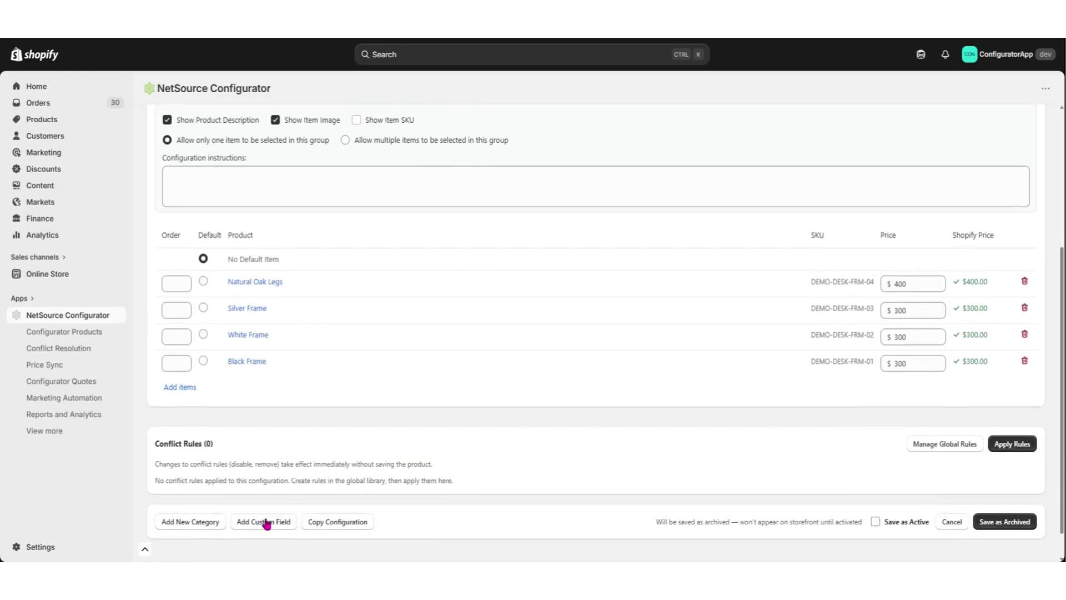
click(177, 528)
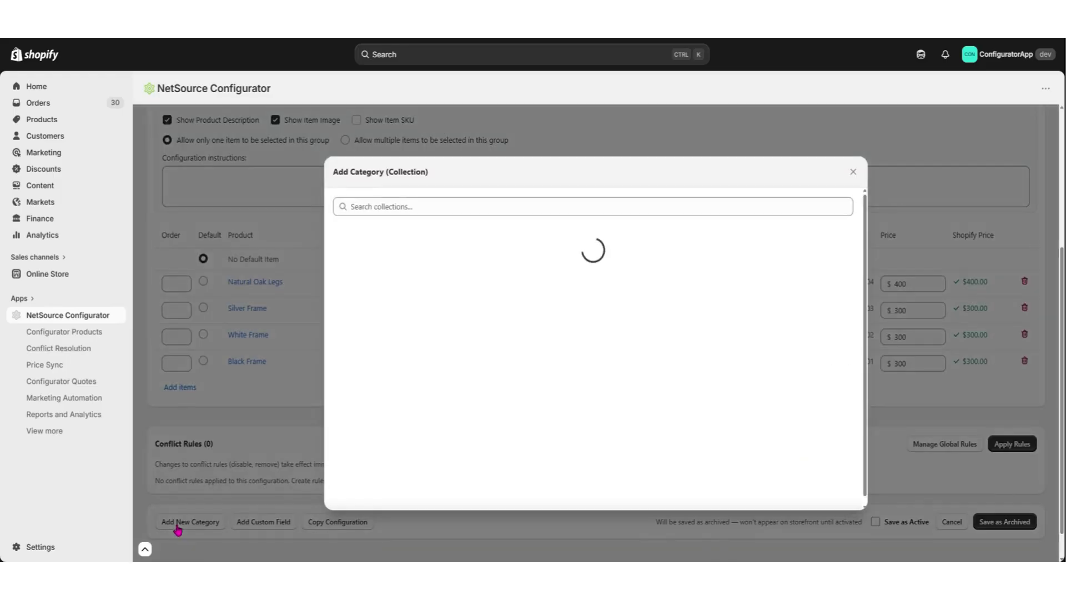
click(372, 207)
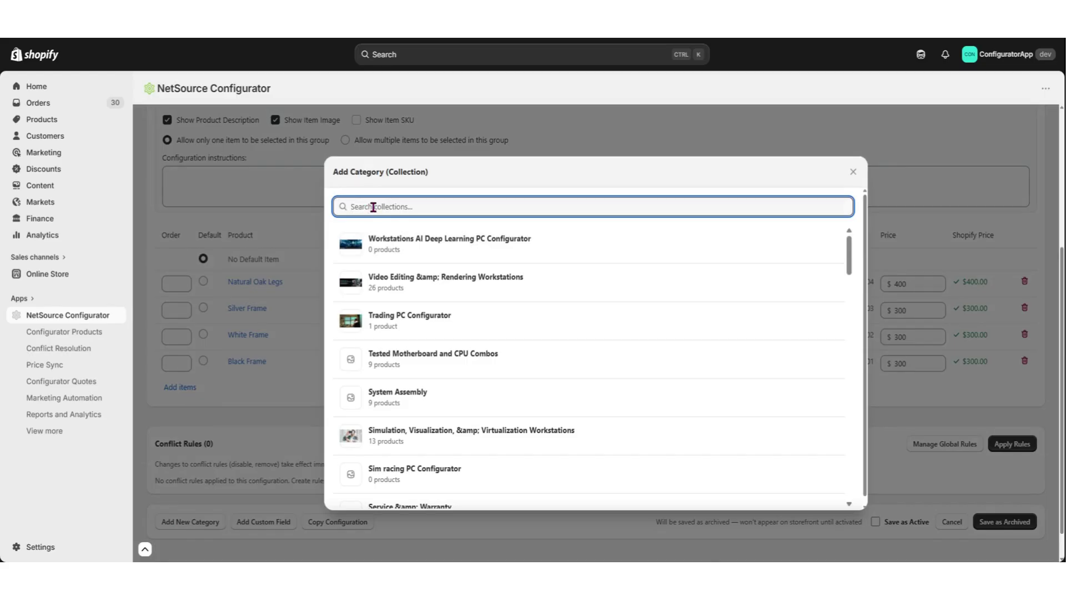
text(desk)
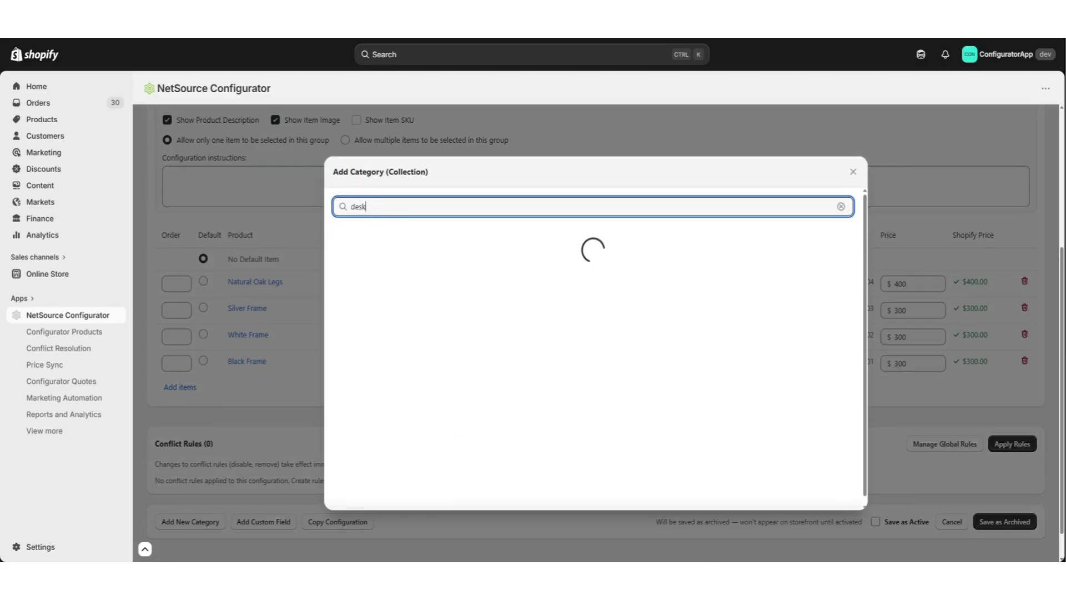
text(top surface)
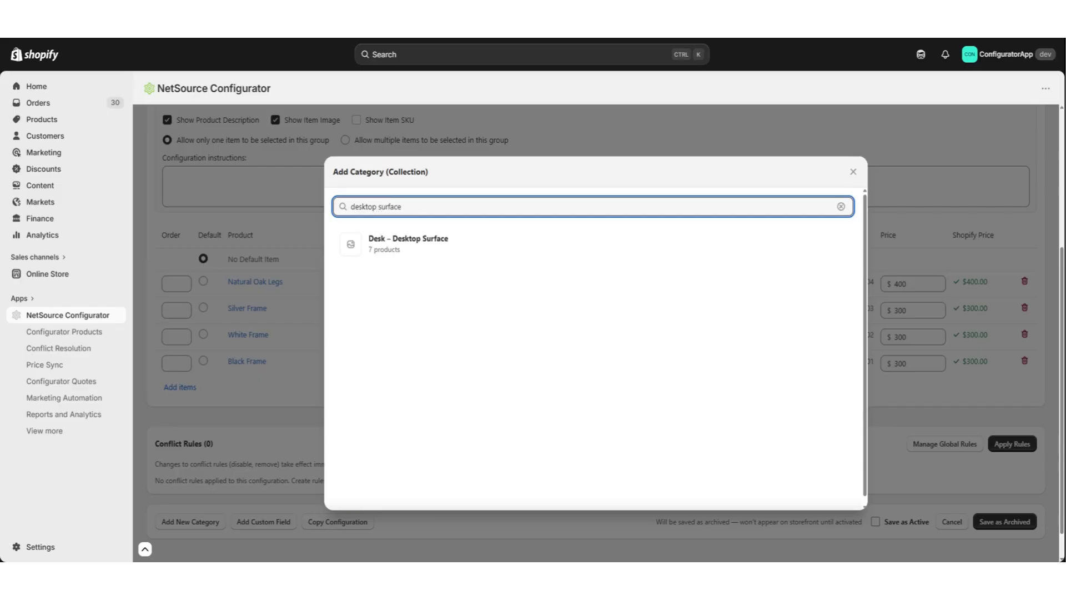
click(374, 244)
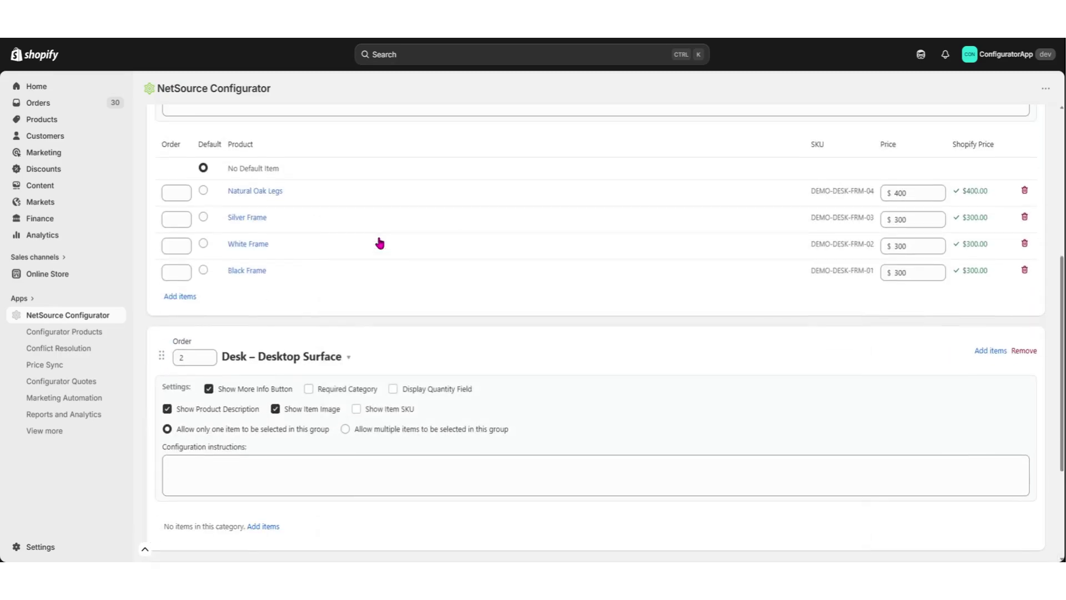
Add all seven desktop items, from Reclaimed Wood 60x30 to Bamboo Desktop 48x24, to the Desk – Desktop Surface category
scroll(318, 373, down, 3)
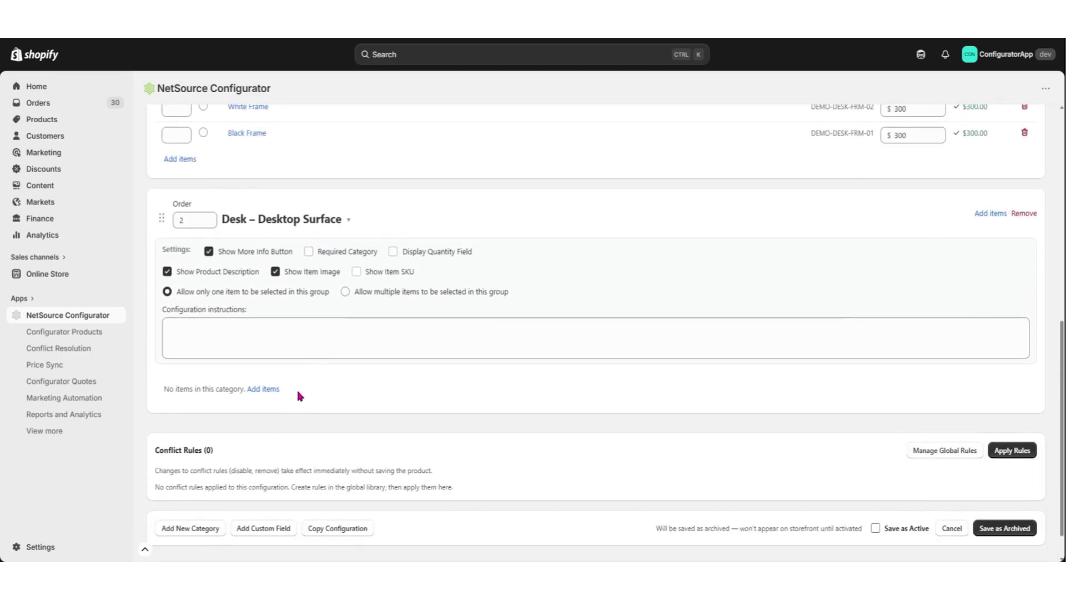
click(264, 390)
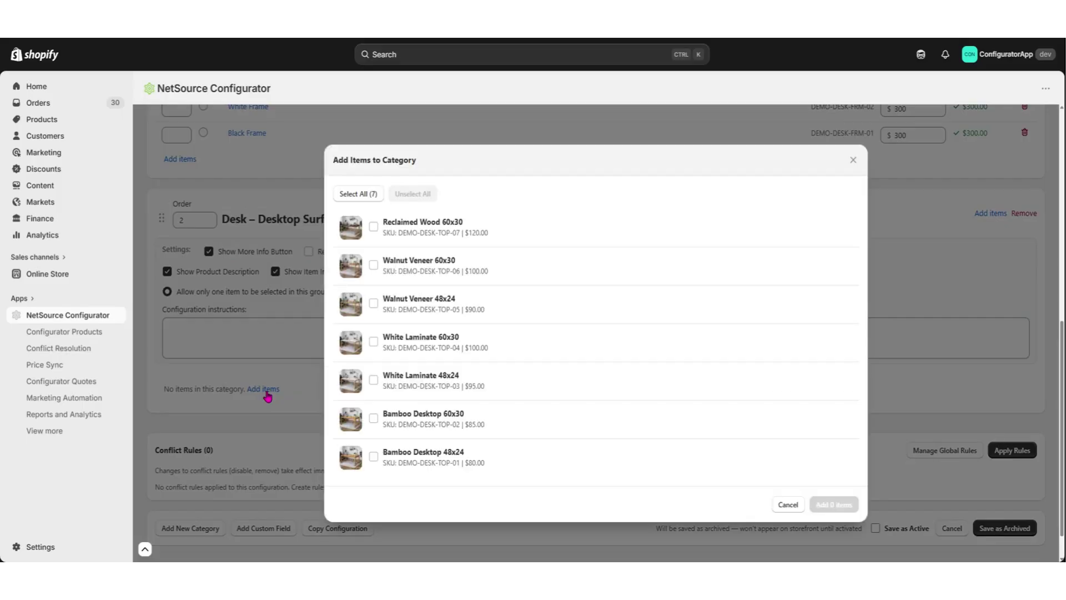
click(356, 193)
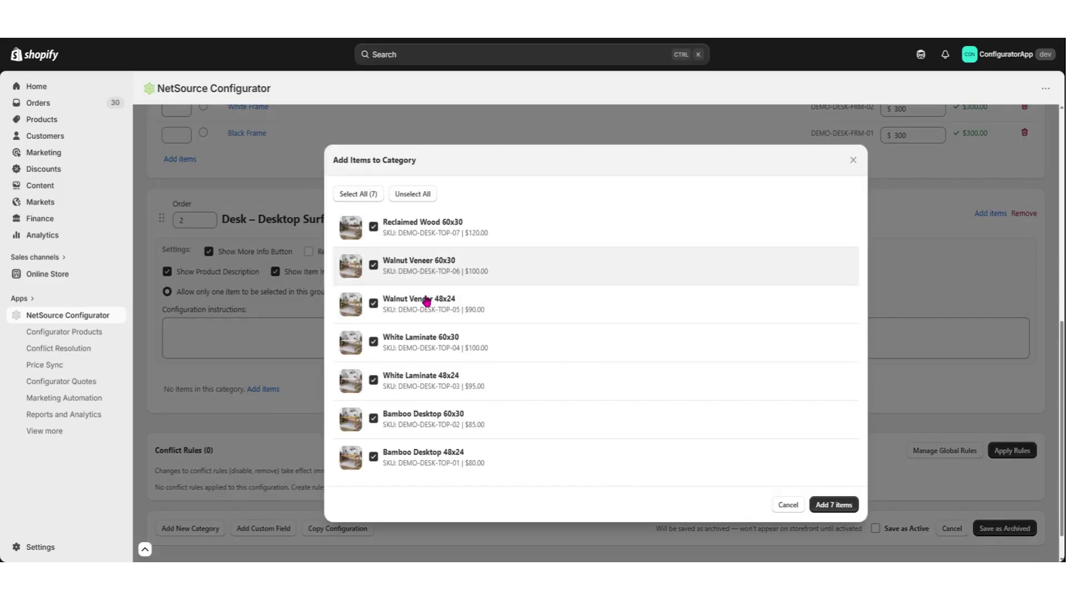
click(833, 504)
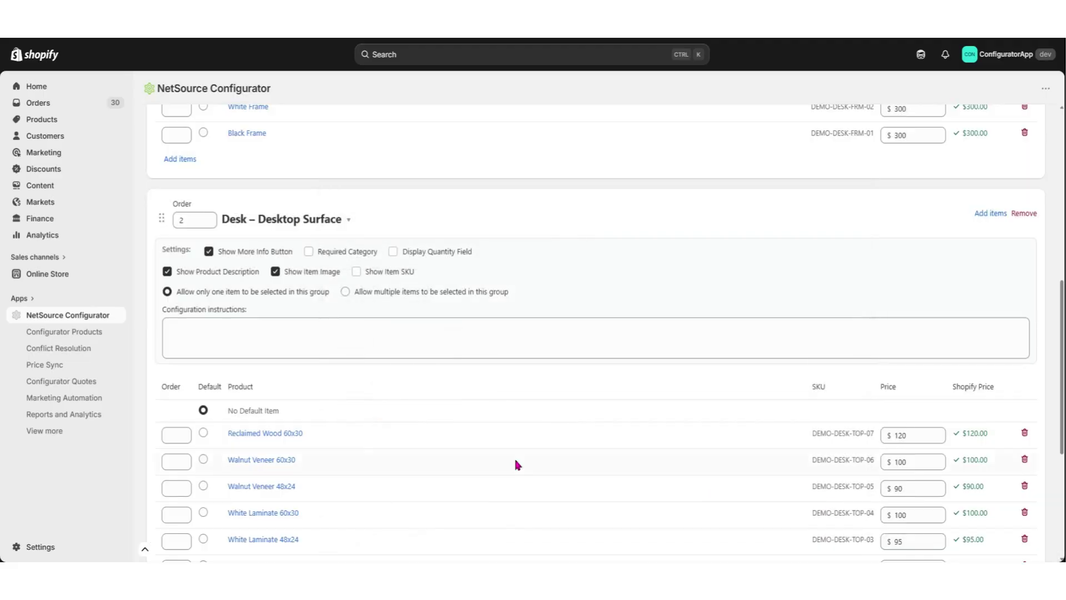
Find the collection with "height range" and add Desk – Height Range as the third category
scroll(345, 447, down, 2)
scroll(345, 447, down, 2)
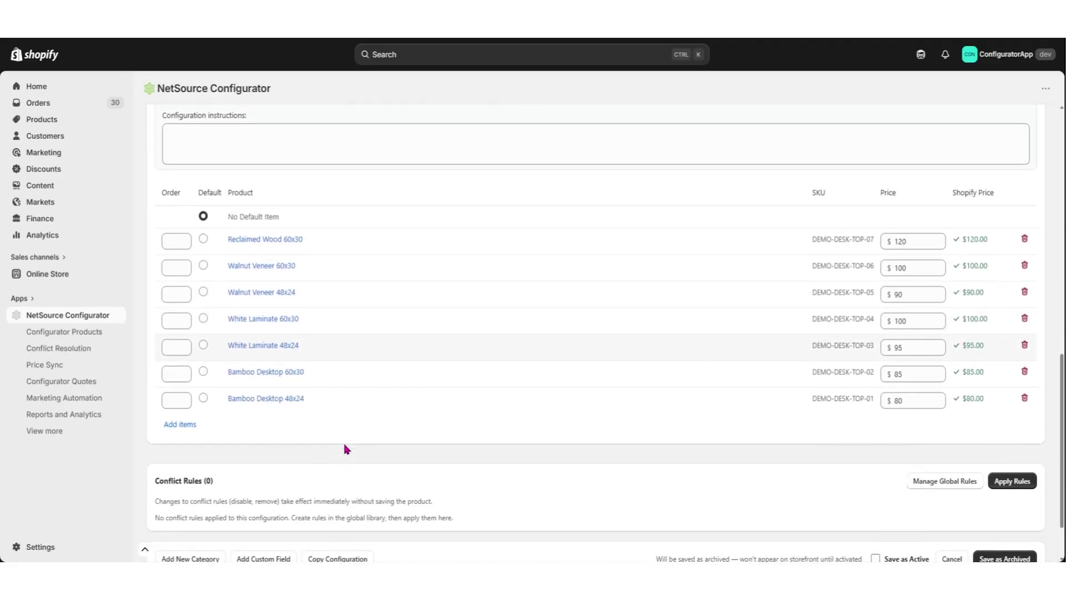
scroll(345, 448, down, 2)
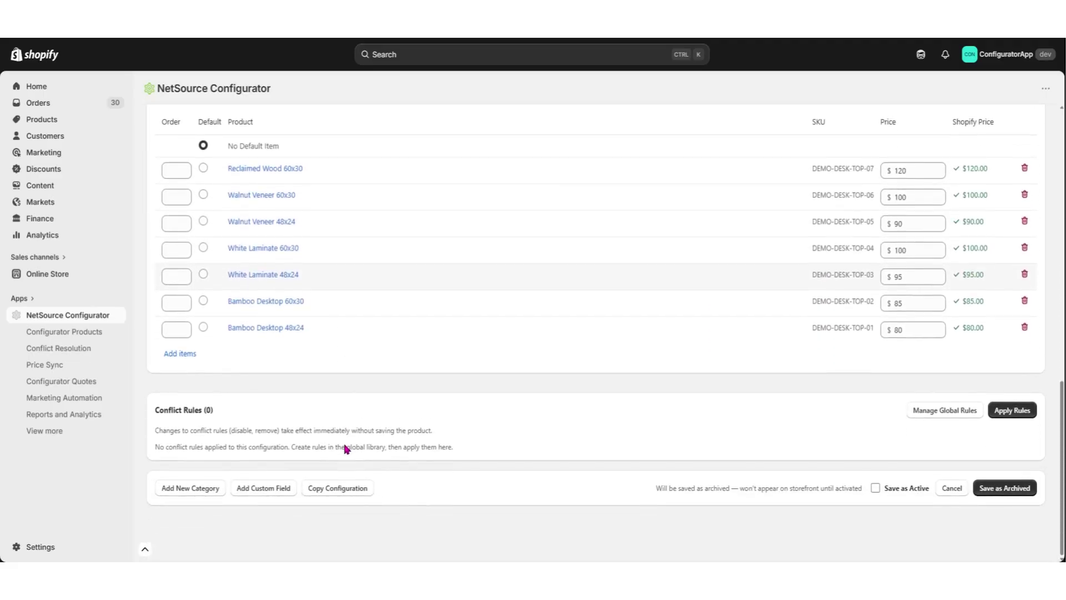
click(184, 496)
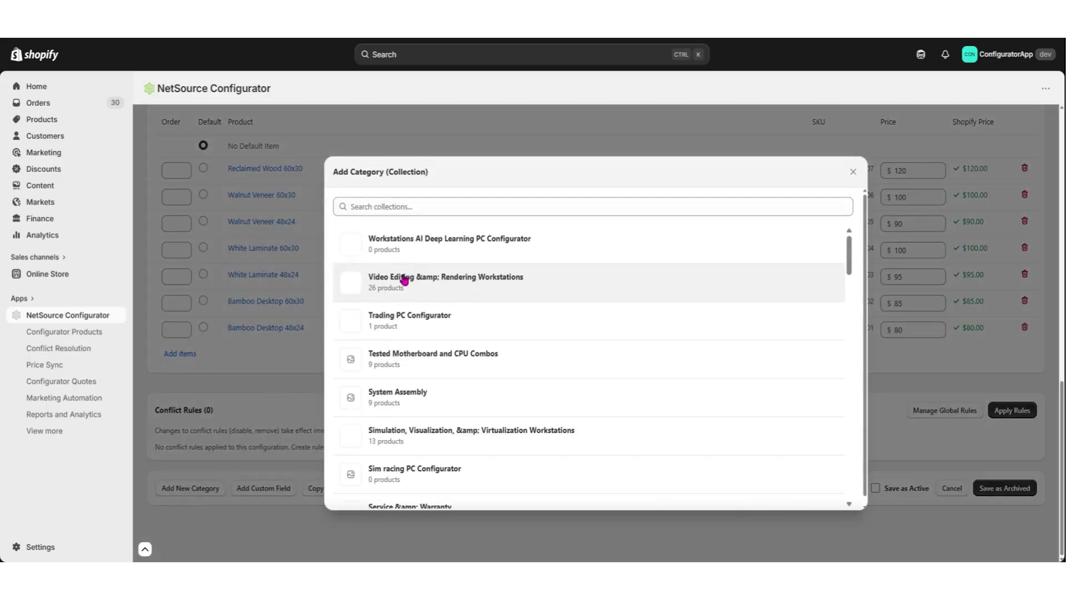
click(403, 204)
text(height range)
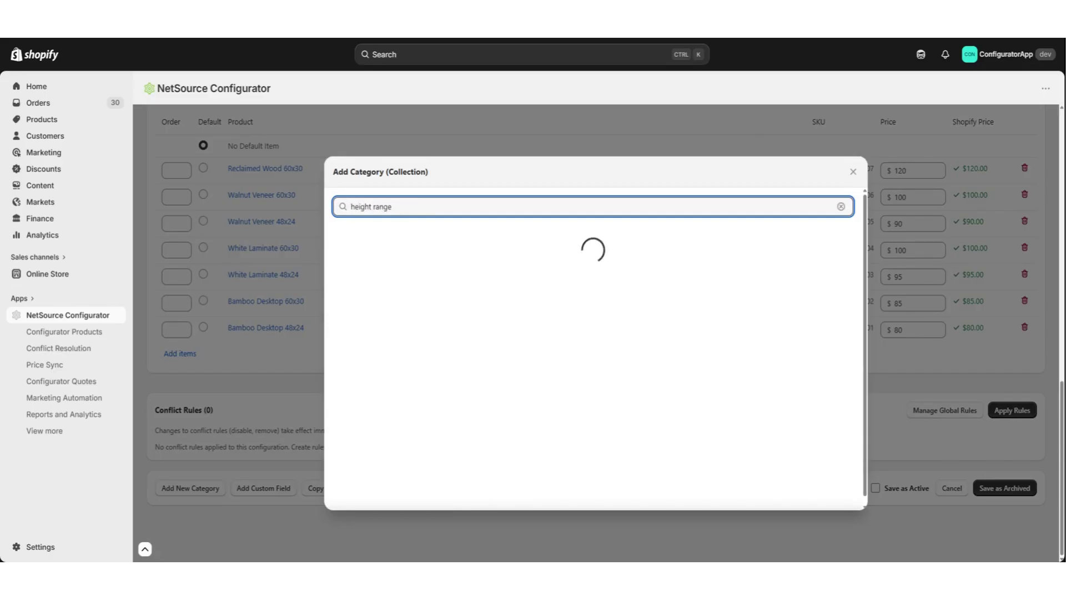
click(408, 243)
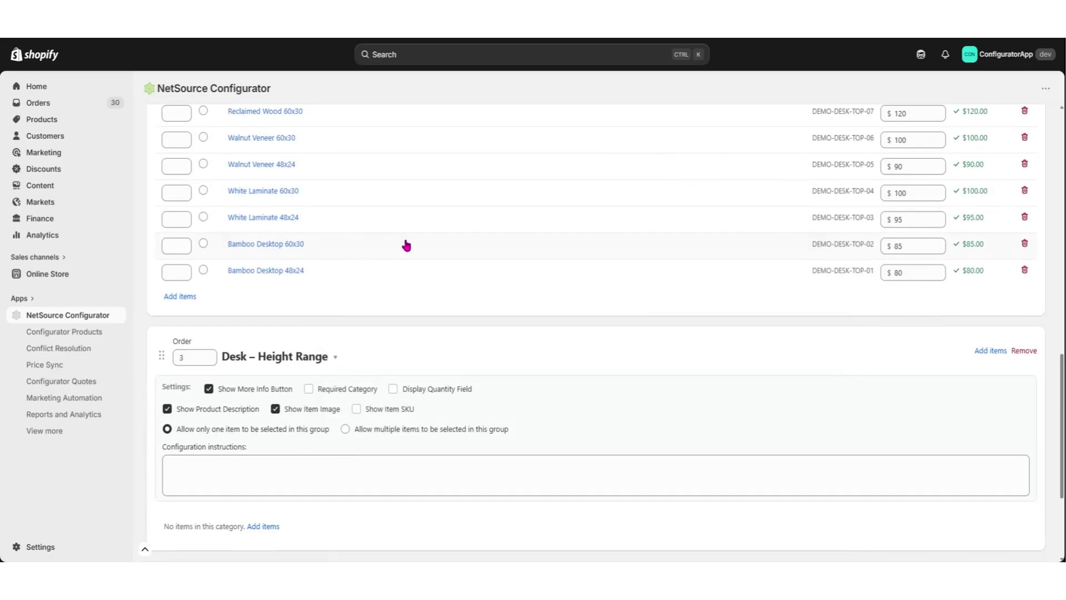
Add all three height items, Commercial Height (24-50), Extended Height (22-52) and Standard Height (25.5-50.5), to the Desk – Height Range category
scroll(393, 325, down, 3)
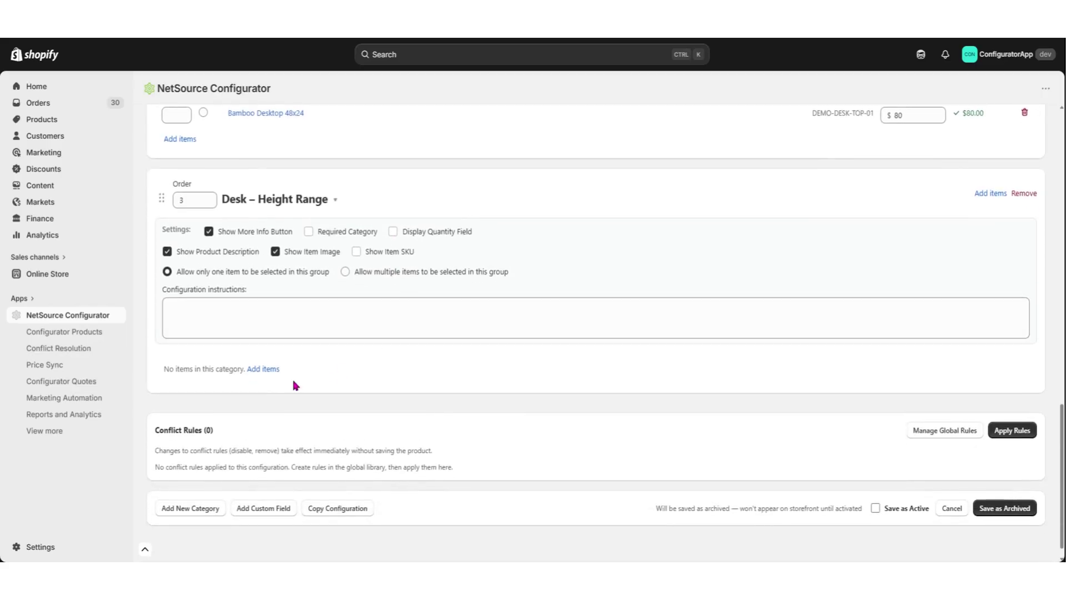
click(261, 369)
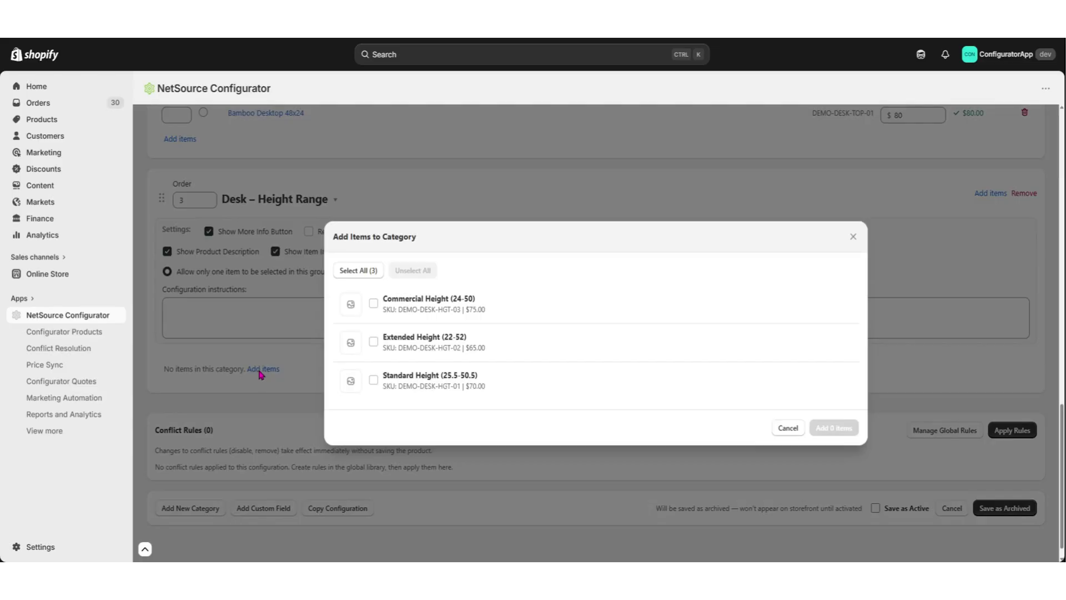
click(348, 271)
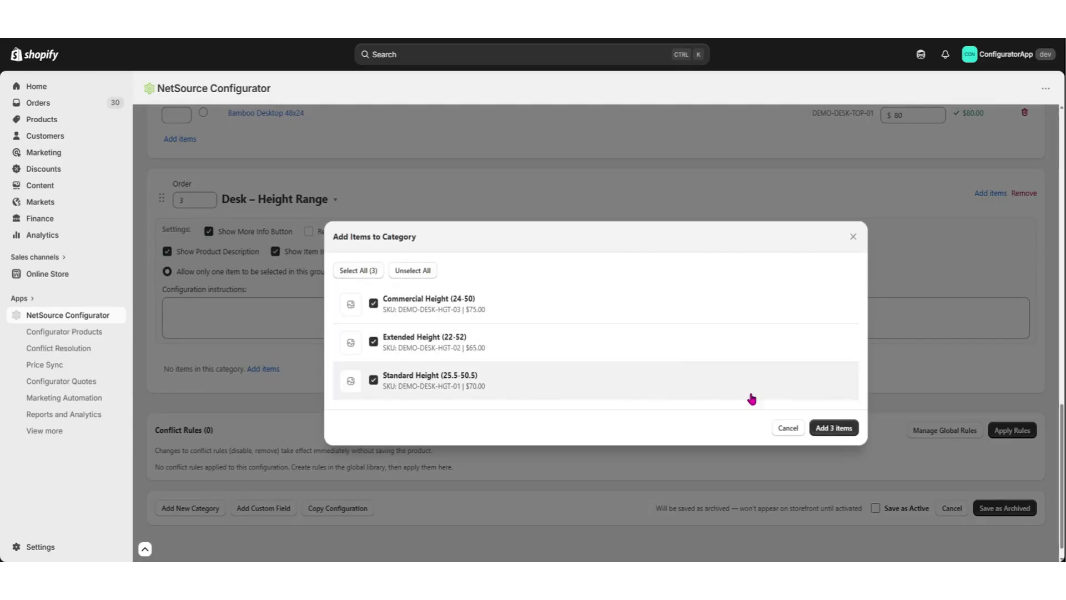
click(833, 428)
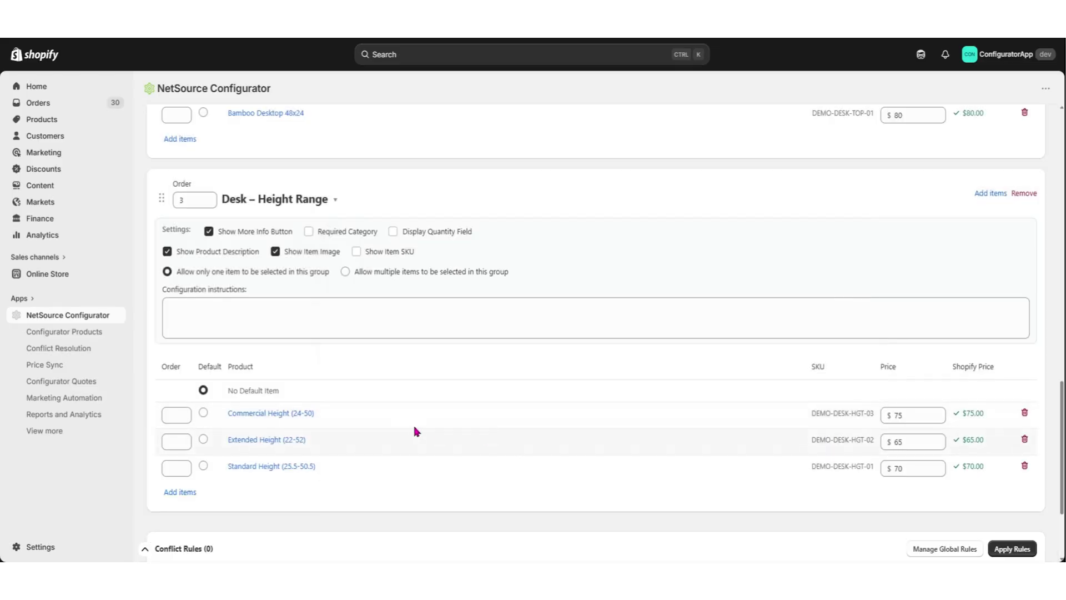
Find the collection with "monitor arm" and add Desk – Monitor Arm as the fourth category
scroll(402, 431, down, 3)
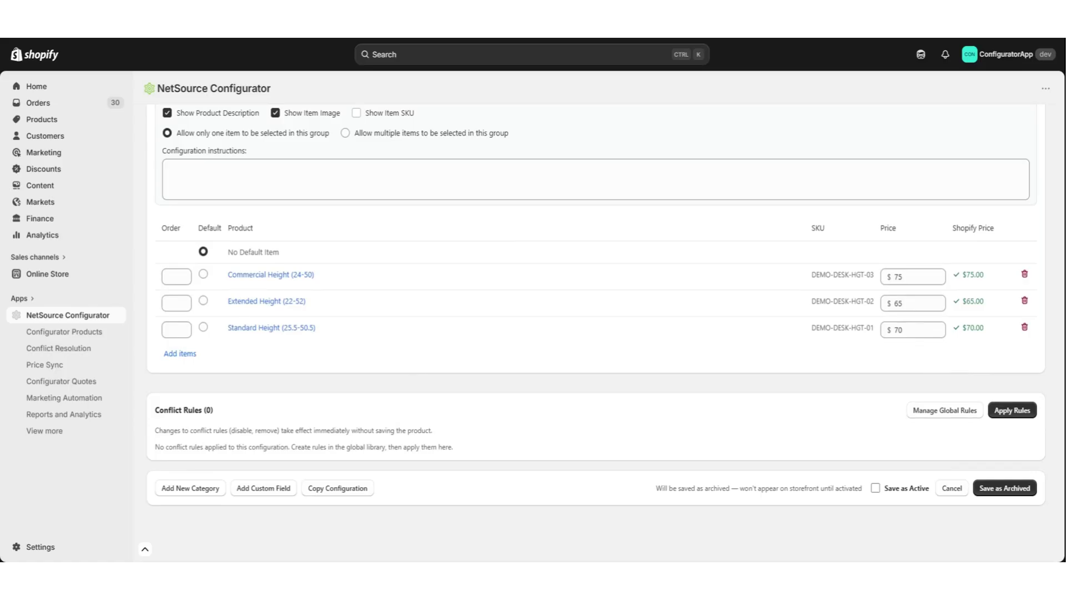
click(199, 167)
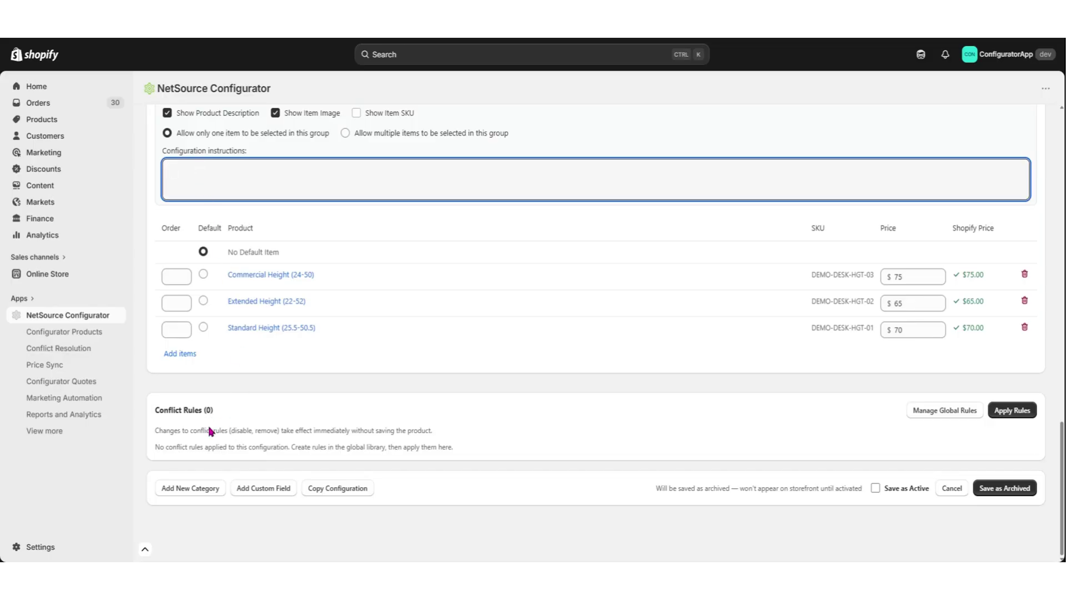
click(188, 490)
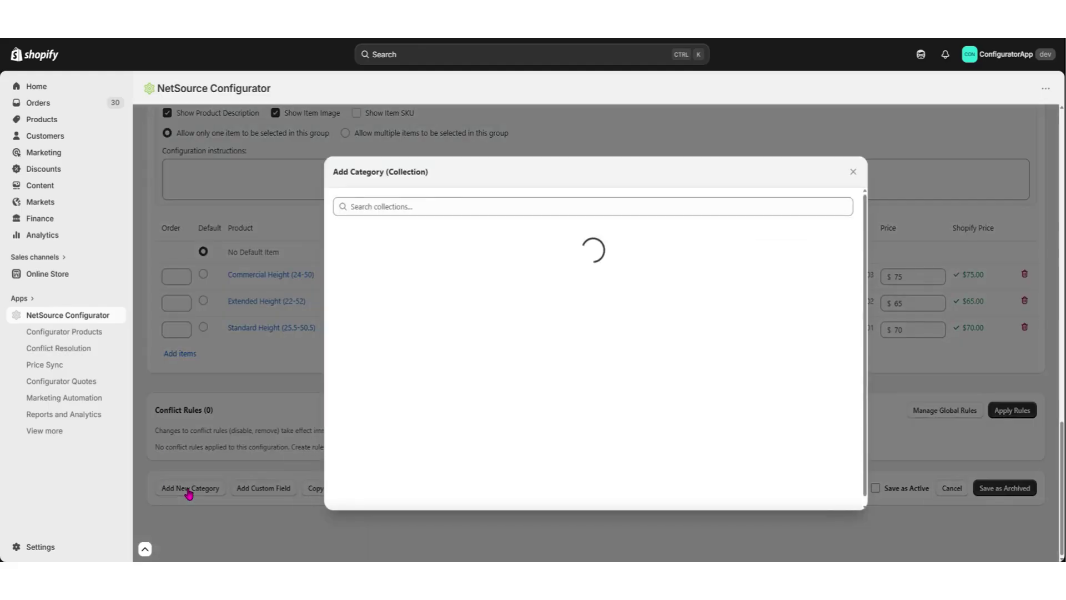
click(411, 207)
text(m)
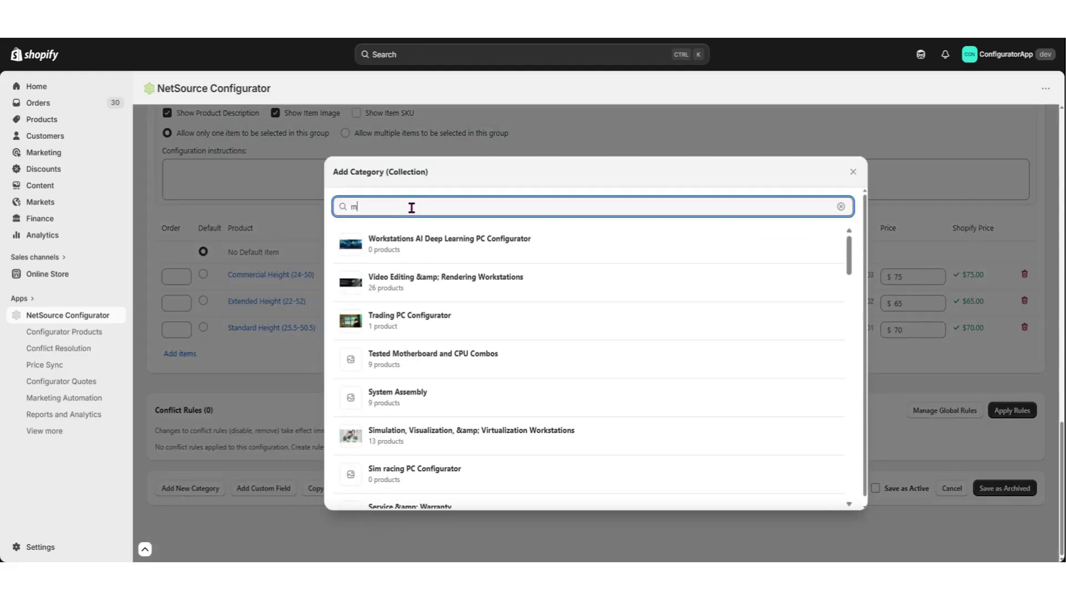
text(onitor arm)
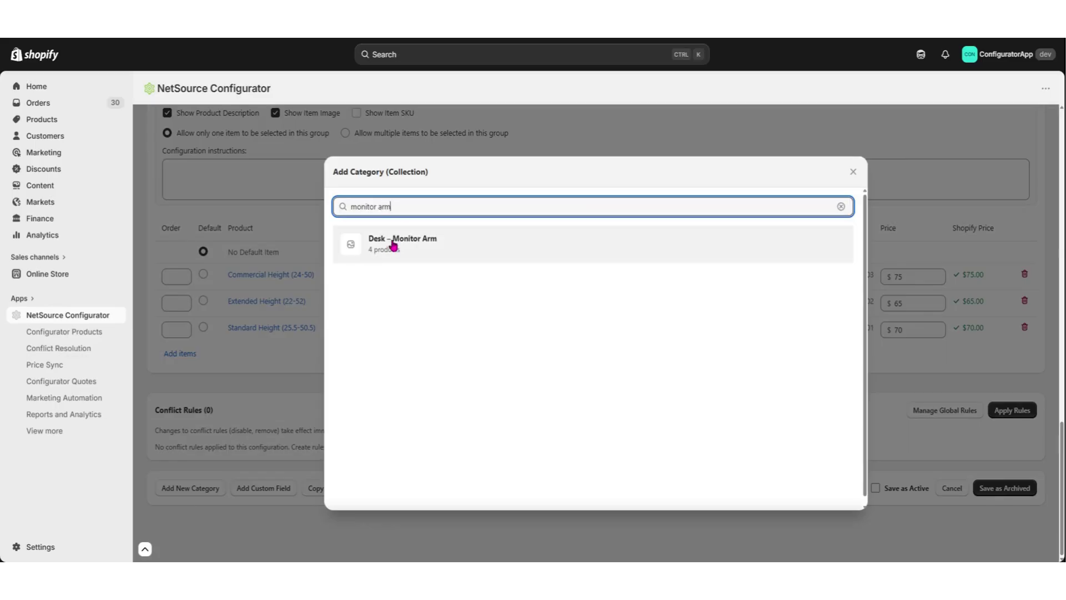
click(391, 244)
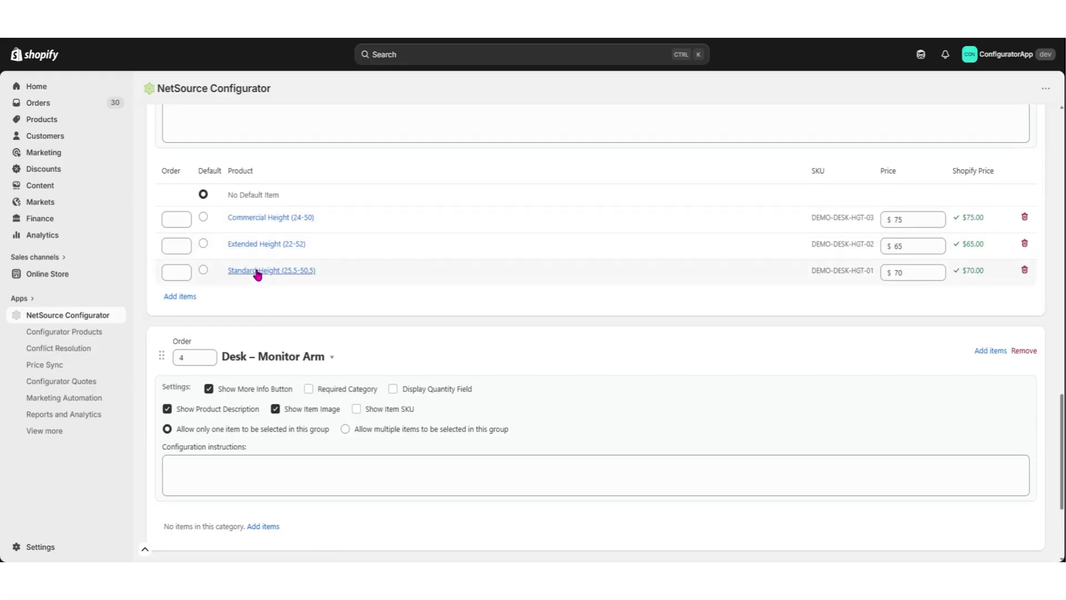
Add Ultrawide Arm (34+), Dual Monitor Arm (2x27) and Single Monitor Arm (27) to the Desk – Monitor Arm category, leaving out No Monitor Arm
scroll(244, 375, down, 1)
scroll(245, 375, down, 3)
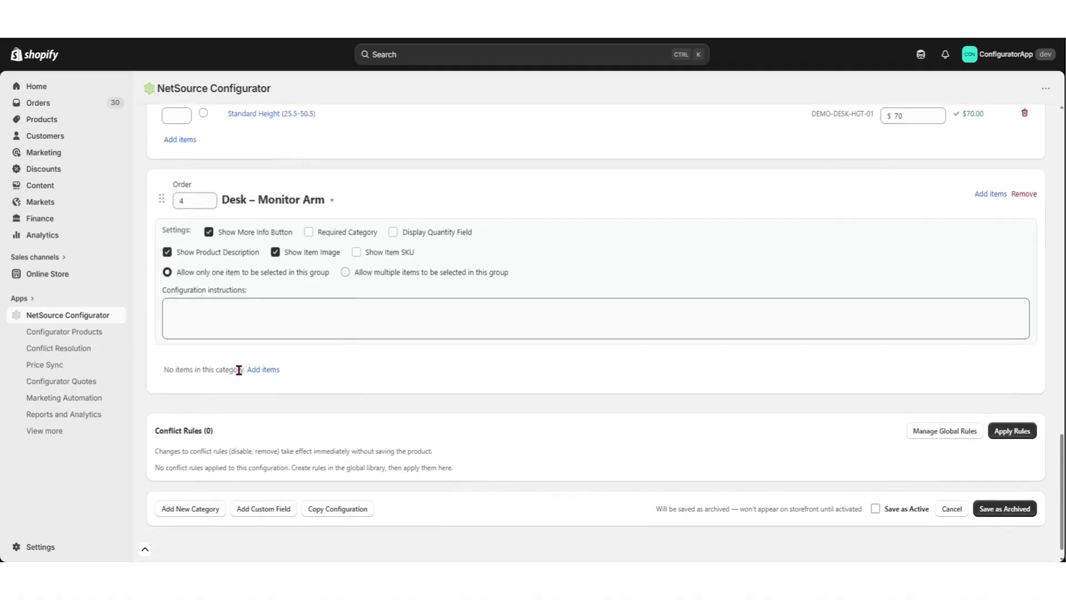
click(261, 351)
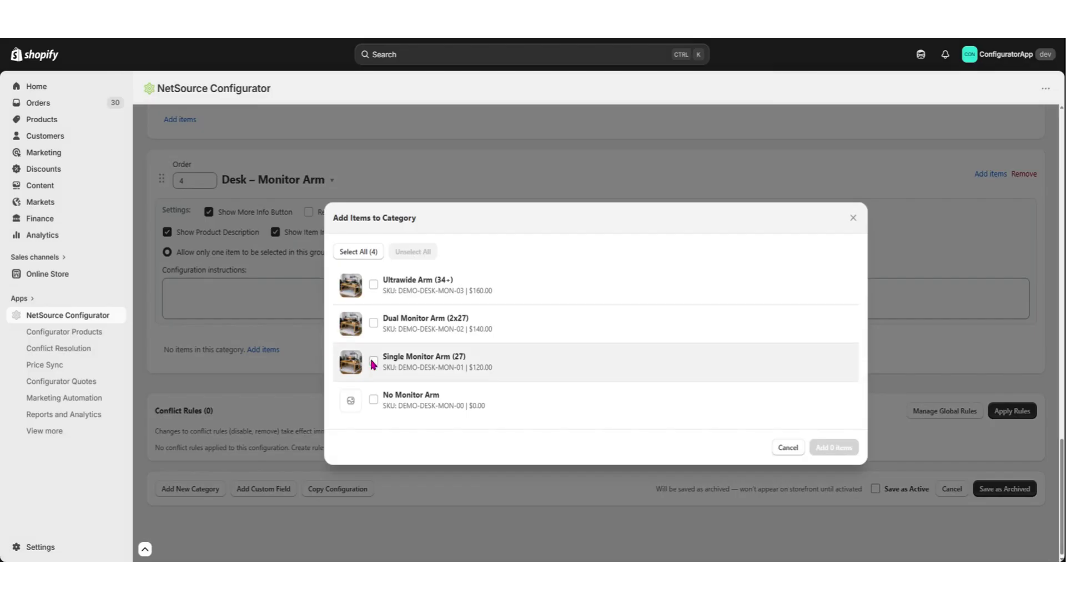
click(347, 254)
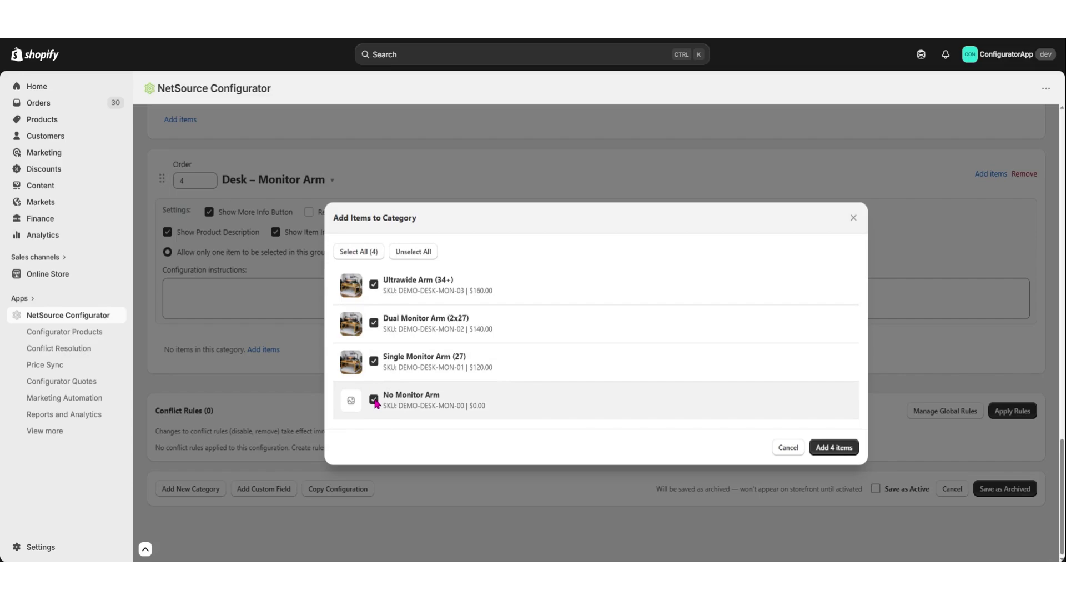
click(374, 400)
click(826, 446)
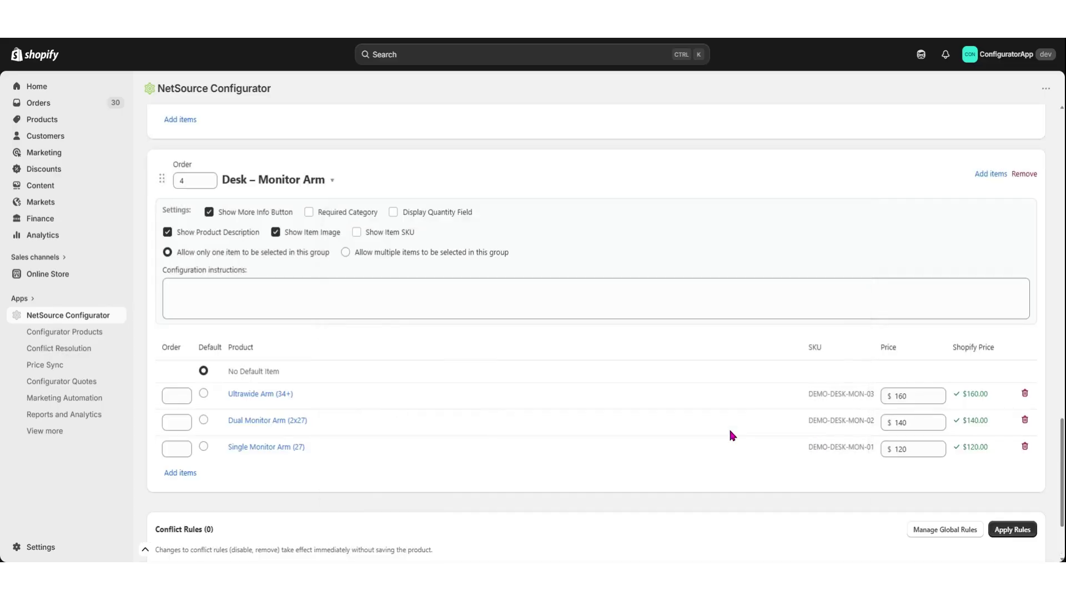
Find the collection with "cable mana" and add Desk – Cable Management as the fifth category
scroll(349, 423, down, 3)
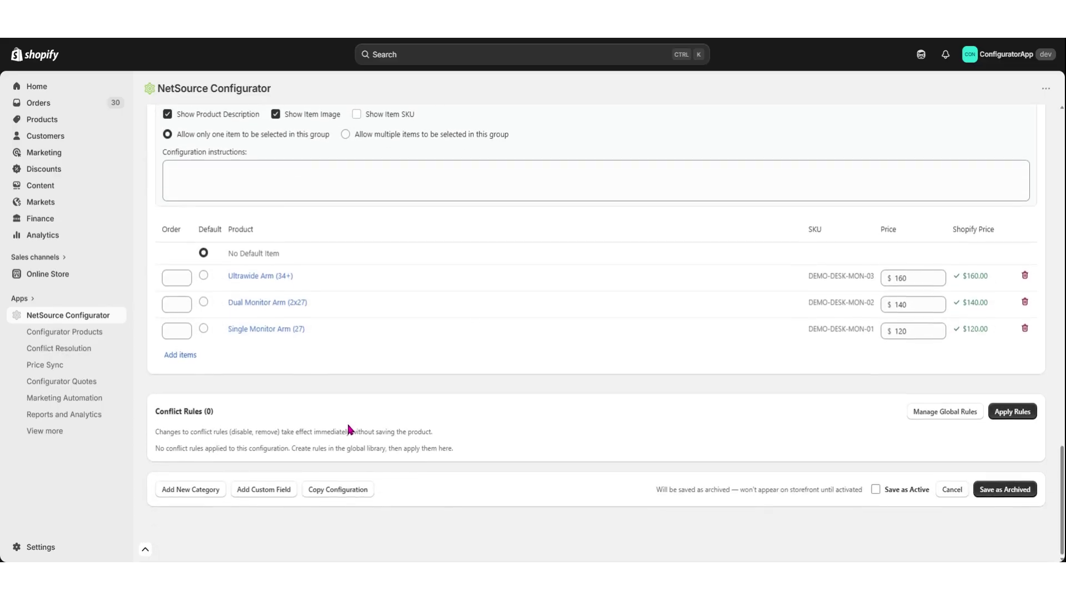
click(195, 494)
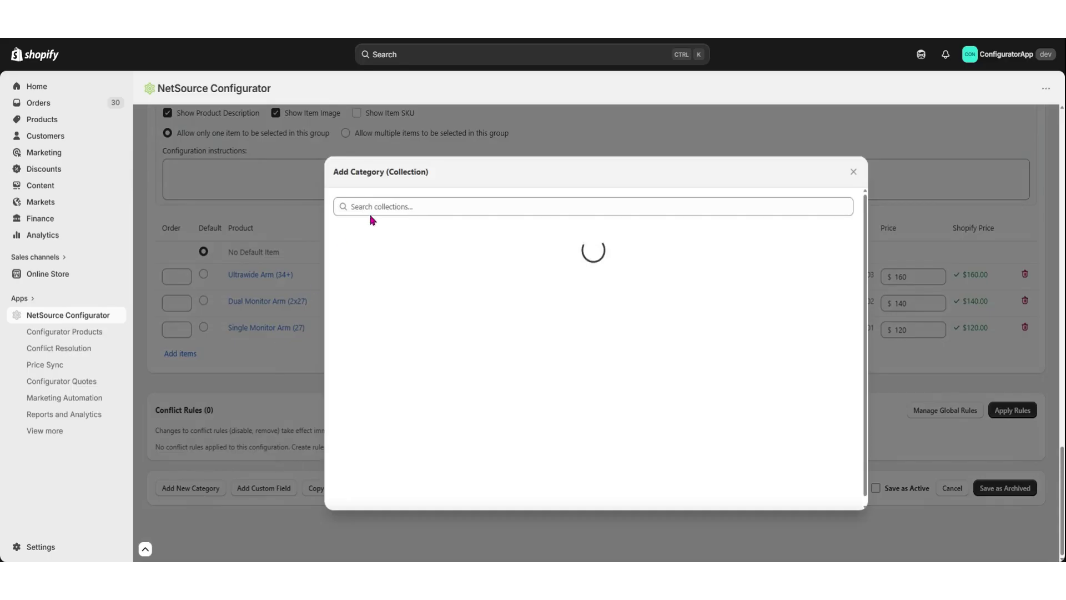
click(394, 207)
text(c)
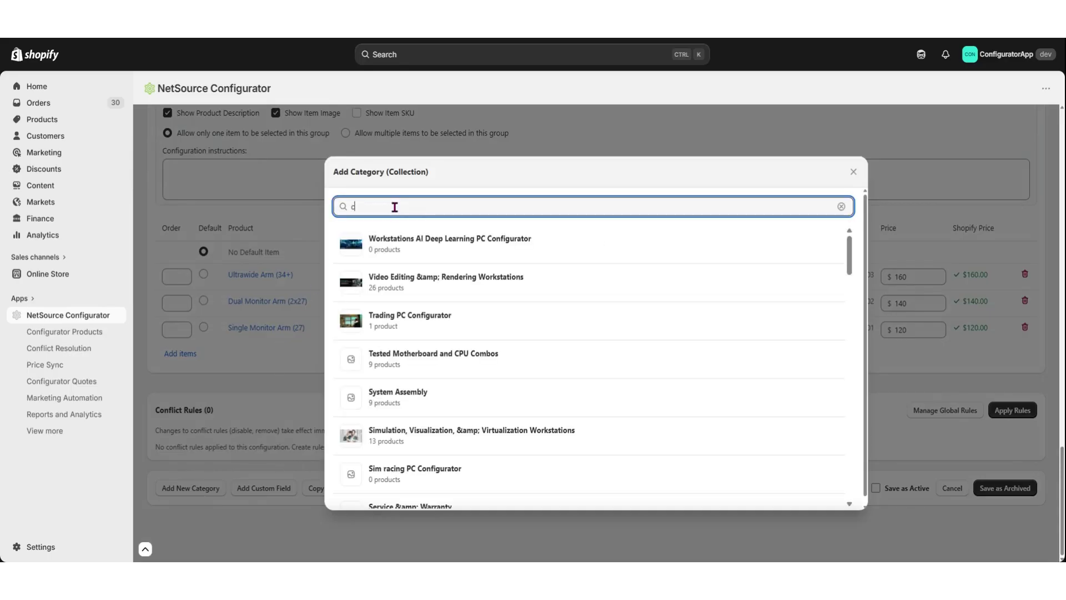
text(able mana)
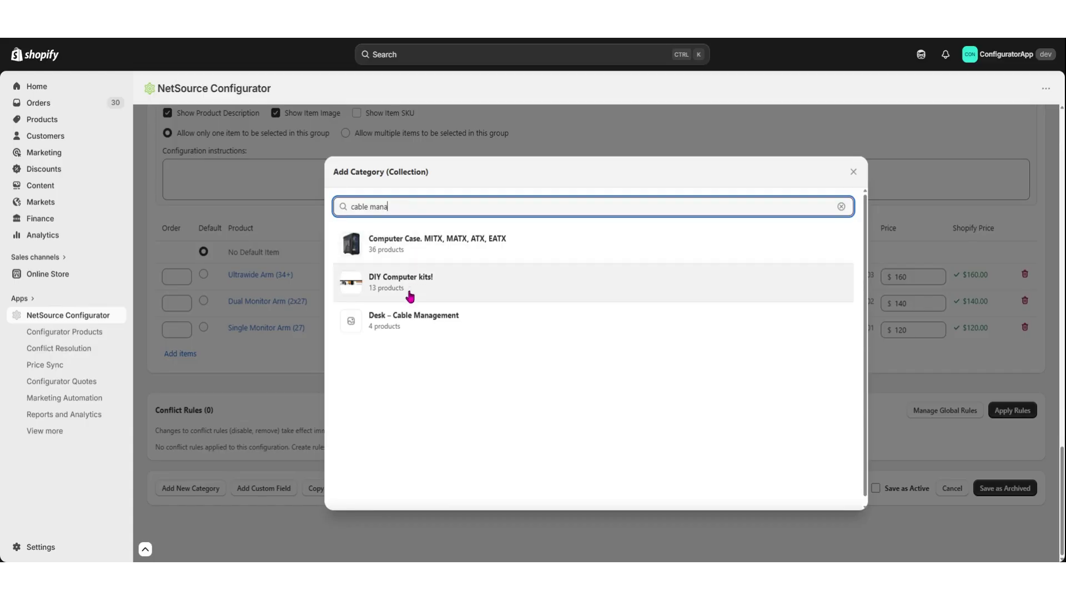
click(400, 323)
Add Wireless Charging Pad (Built-in), Cable Spine + Tray Combo and Under-Desk Cable Tray to the Desk – Cable Management category
scroll(399, 324, down, 3)
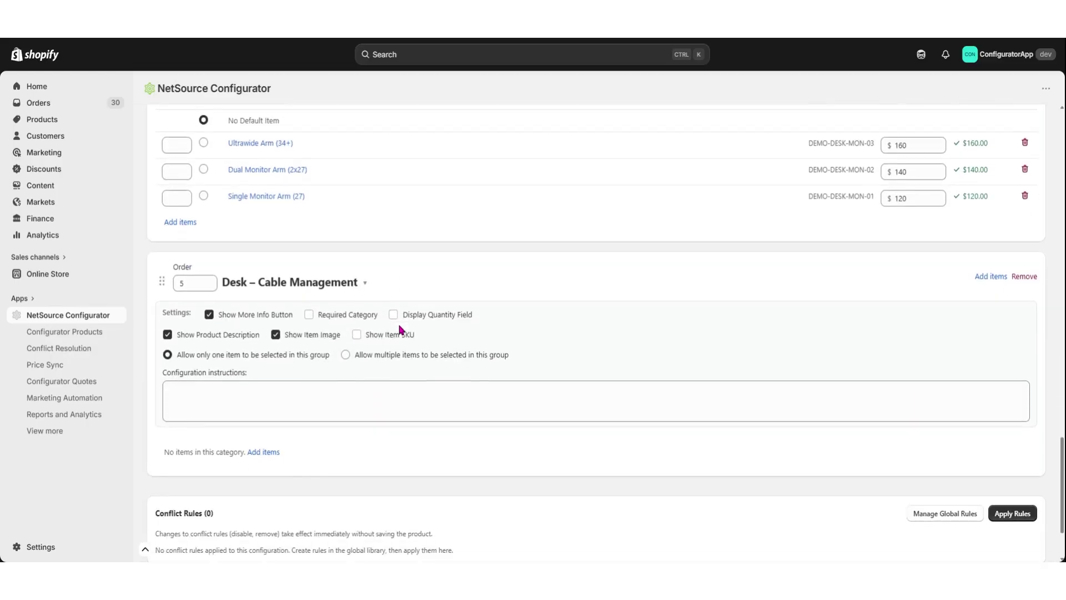
click(262, 350)
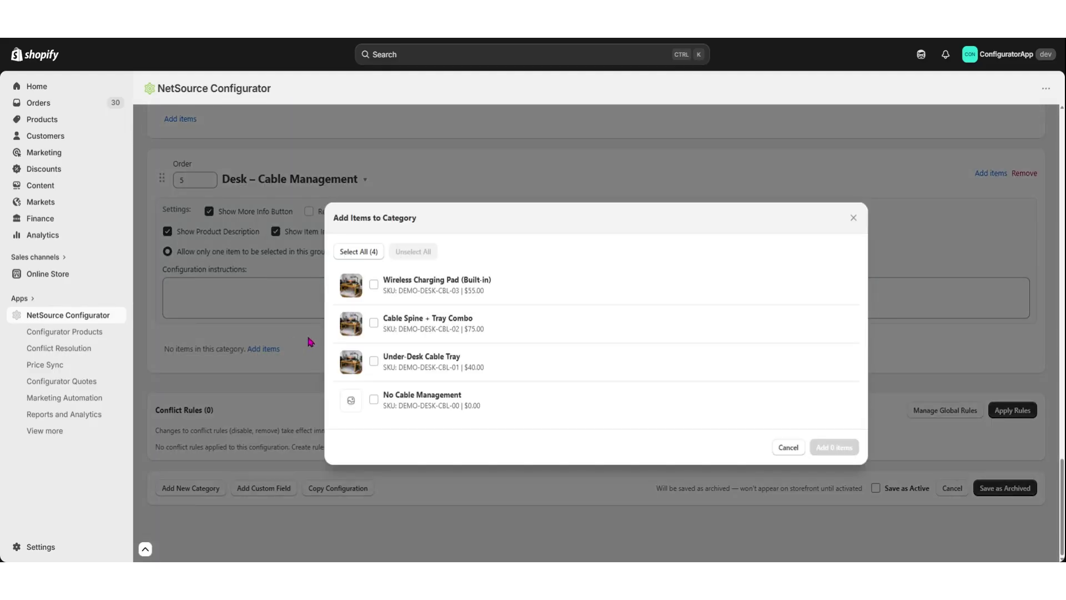
click(374, 361)
click(375, 321)
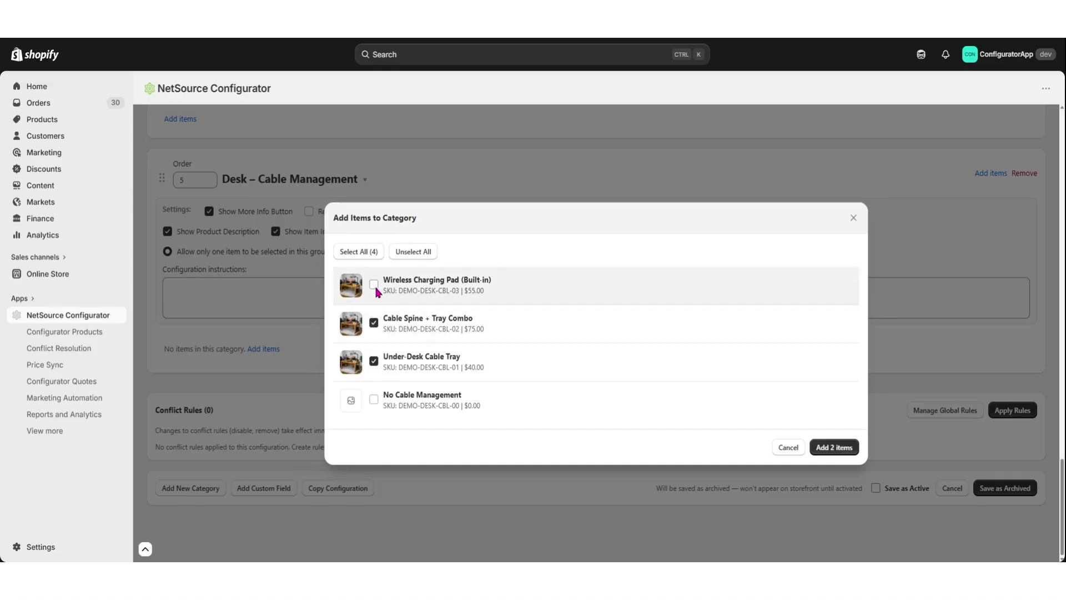
click(373, 284)
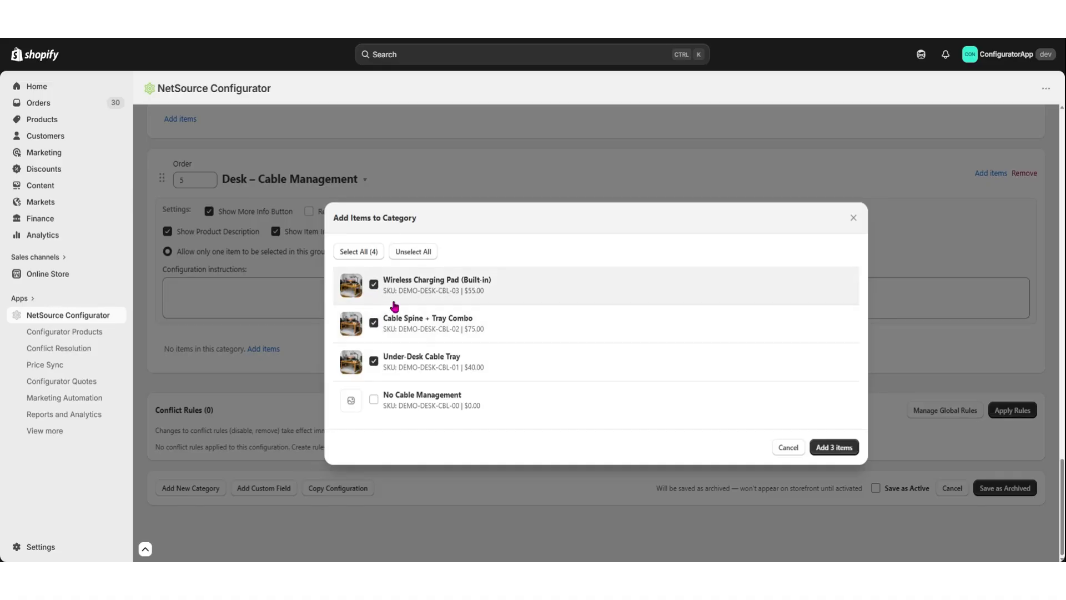
click(833, 448)
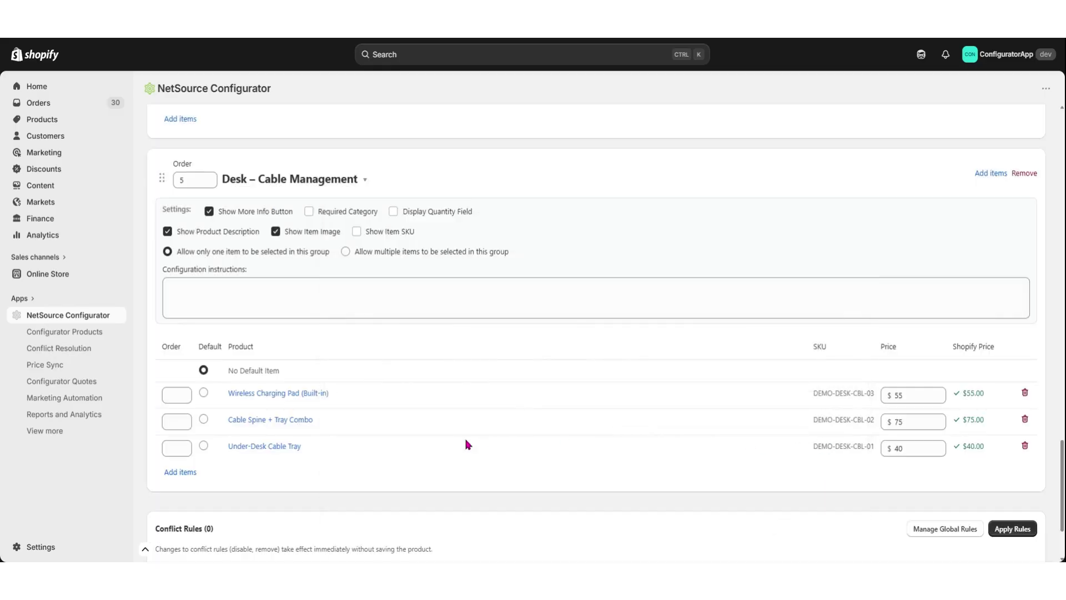
Add a custom field of type Text Field with the group name "Engraving on the Desk (front edge)"
scroll(390, 442, down, 2)
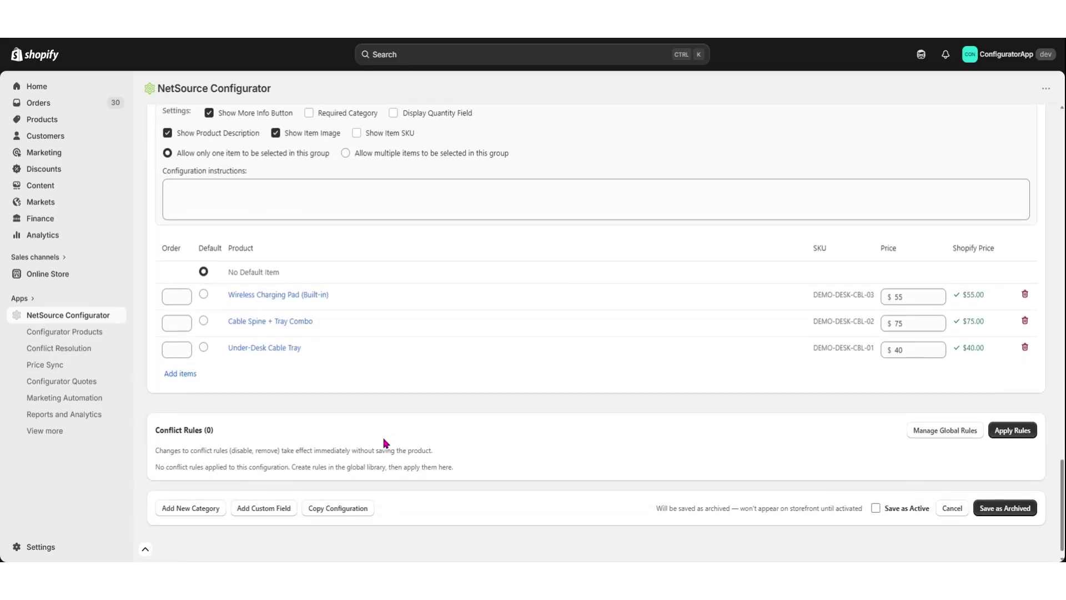
scroll(386, 442, down, 1)
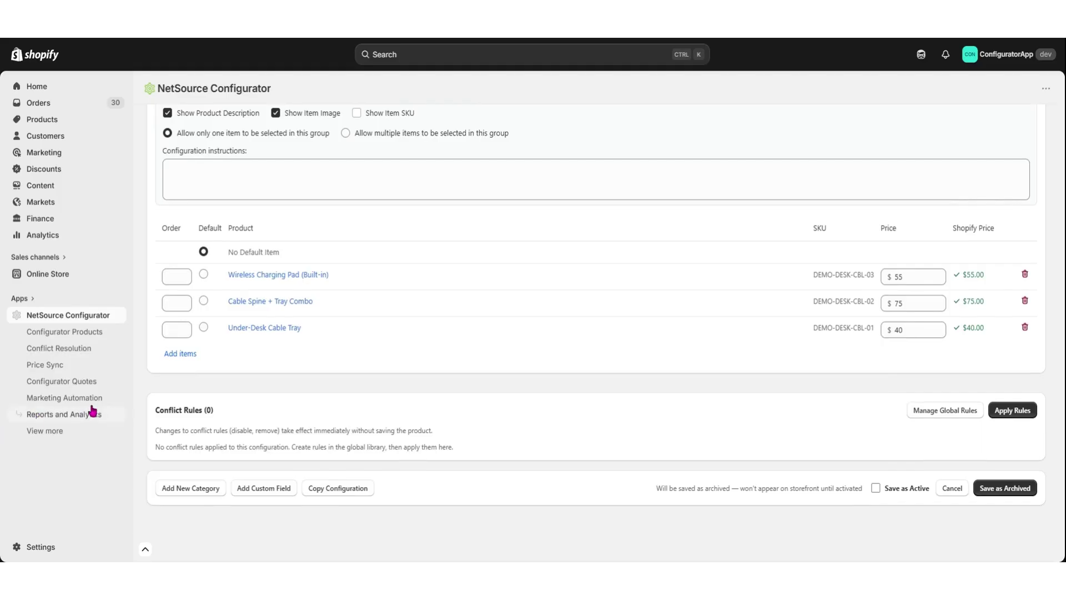
click(263, 488)
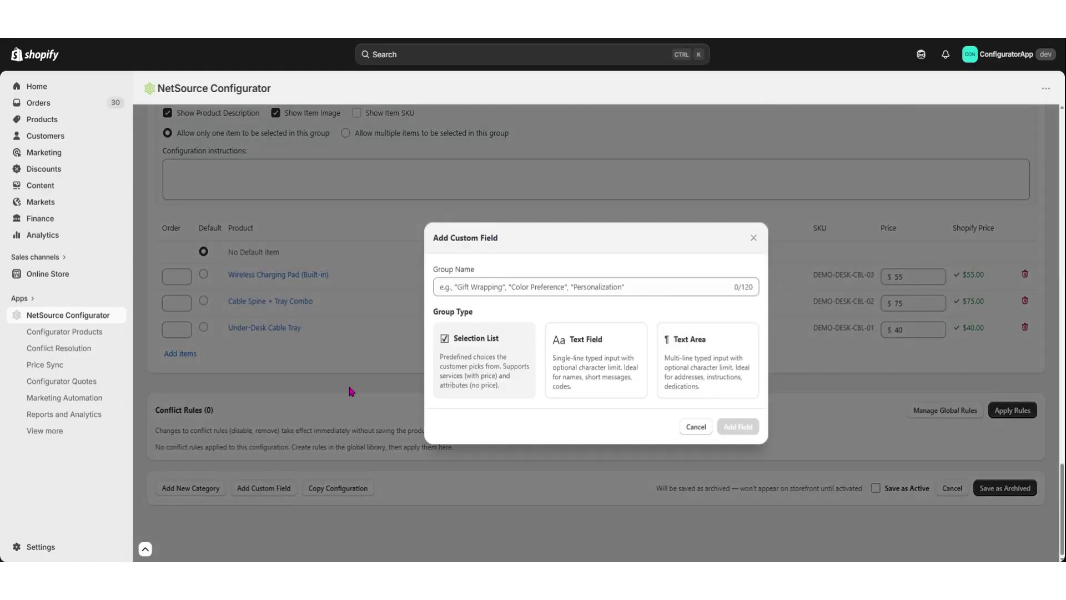
click(440, 287)
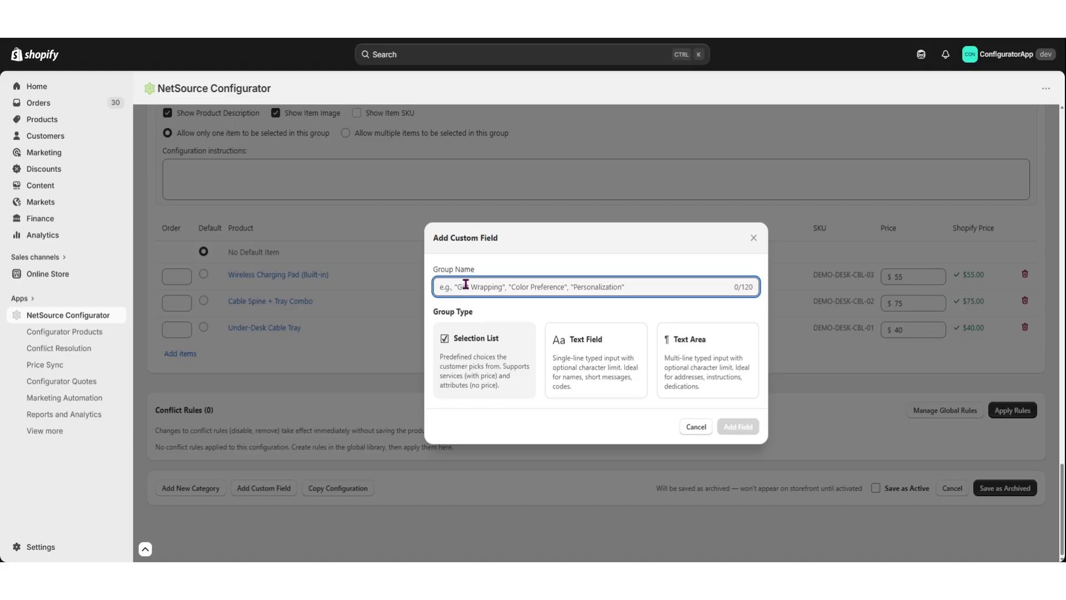
text(E)
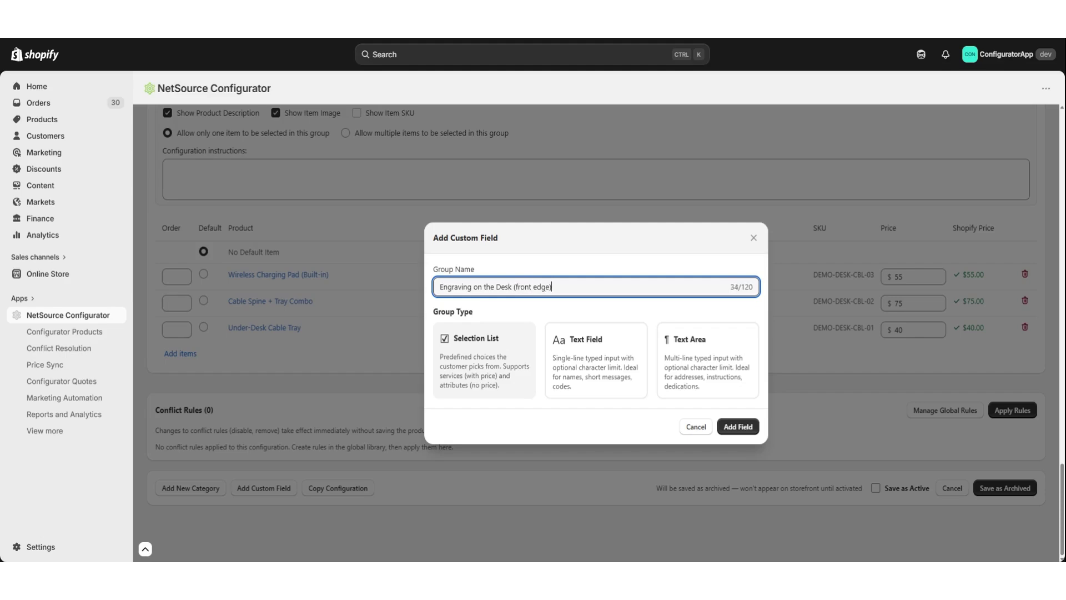
click(588, 347)
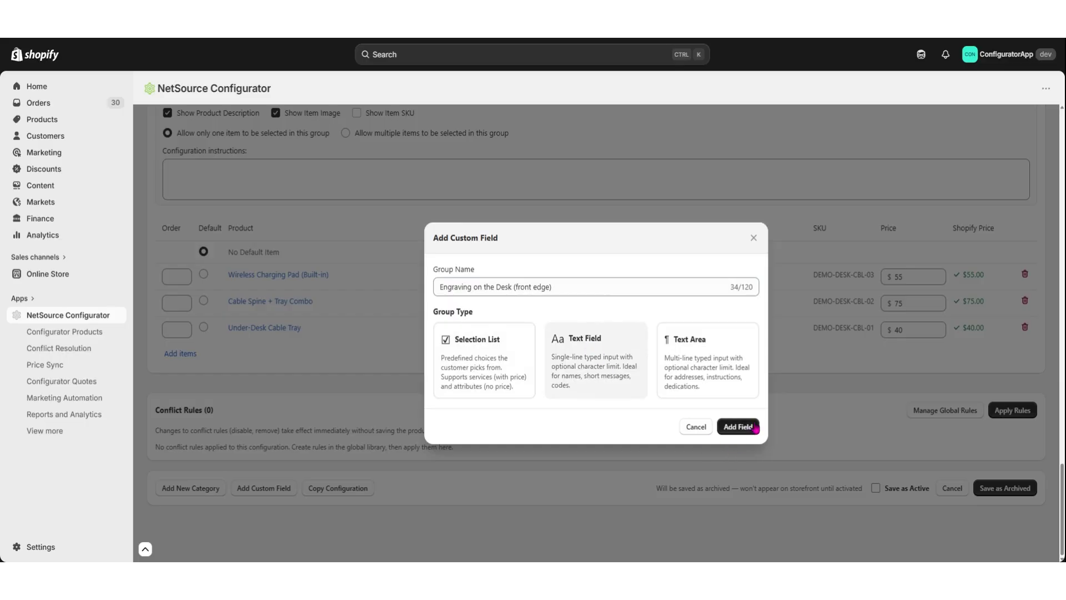
click(738, 426)
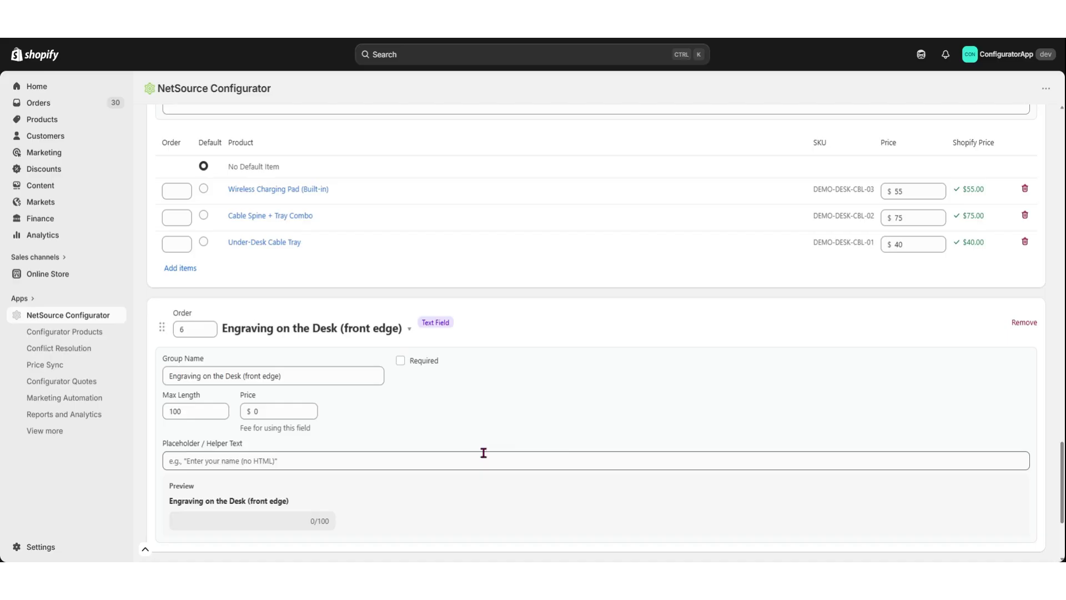
Configure the desk engraving field with max length 150, price $25 and helper text "Enter your engraving here"
click(189, 410)
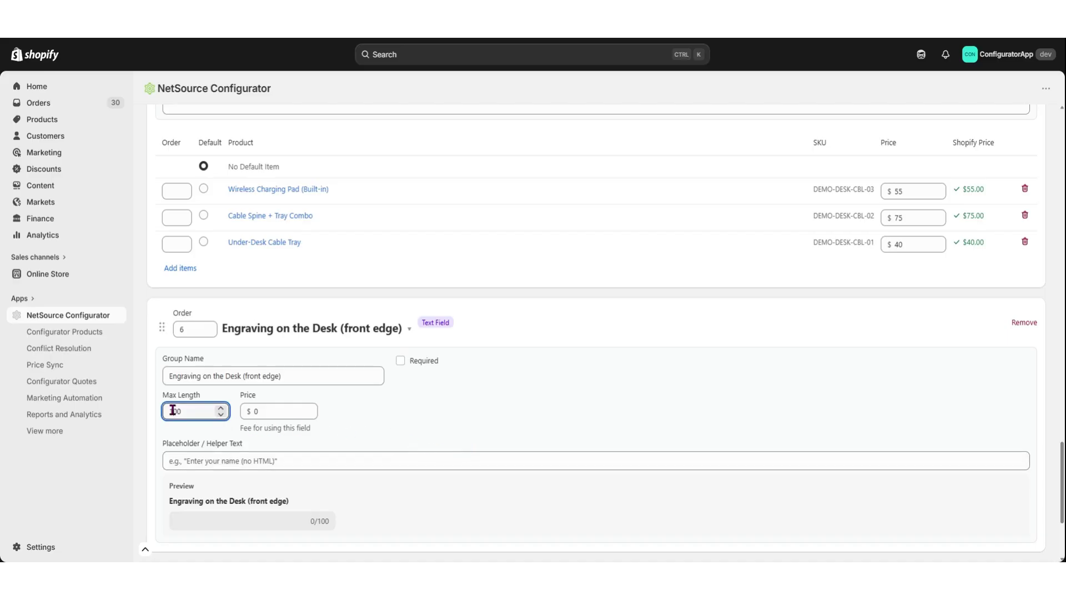
key(Left)
key(BackSpace)
text(5)
click(256, 410)
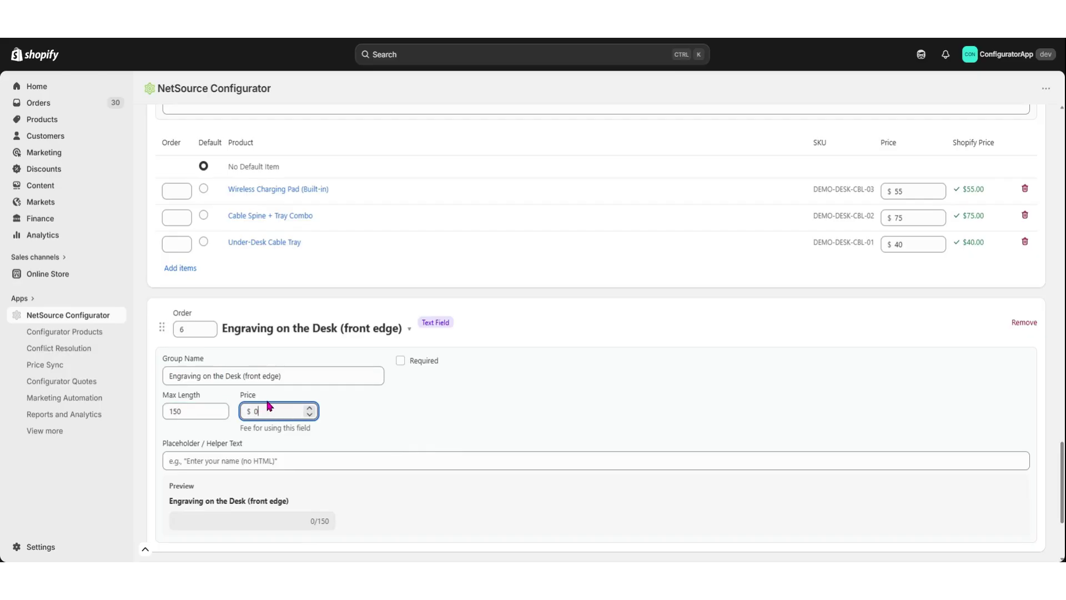
text(25)
click(266, 460)
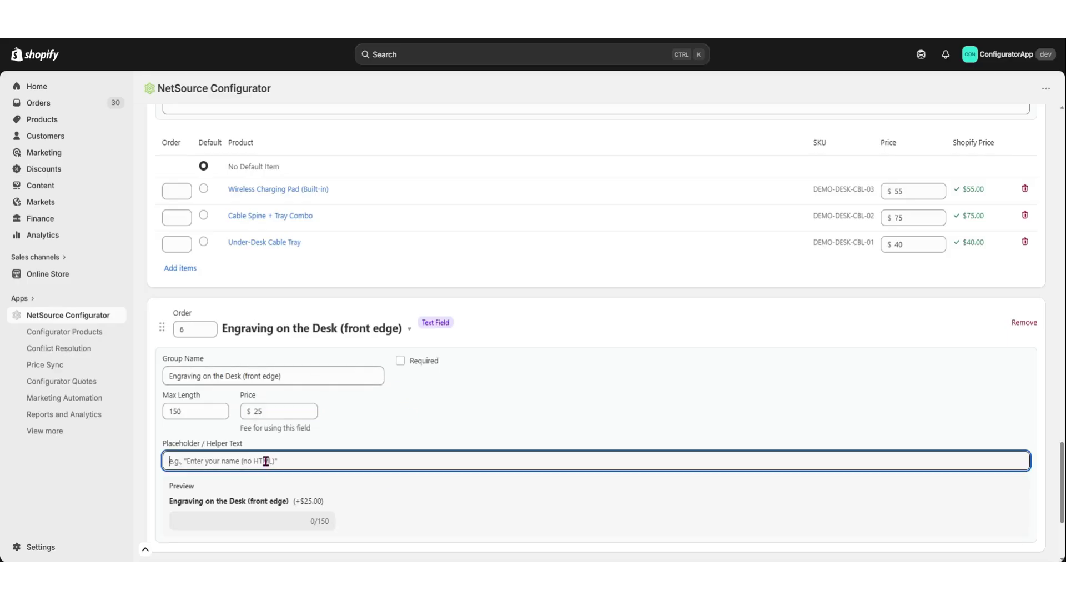
text(Enter your engraving here)
Add a custom field of type Selection List with the group name "Warranty Period"
scroll(409, 428, down, 3)
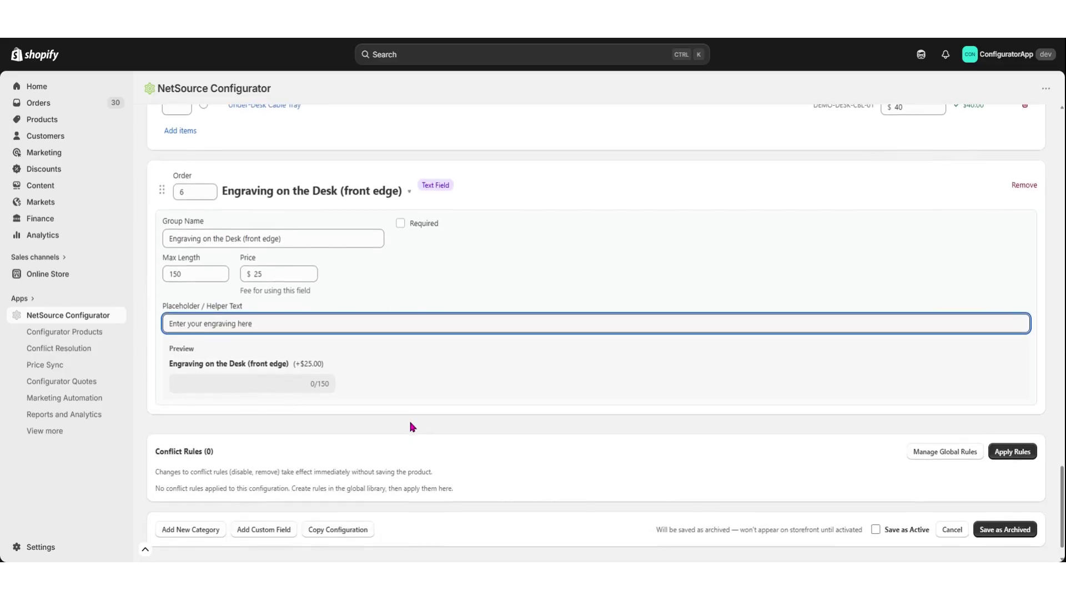
scroll(413, 425, down, 1)
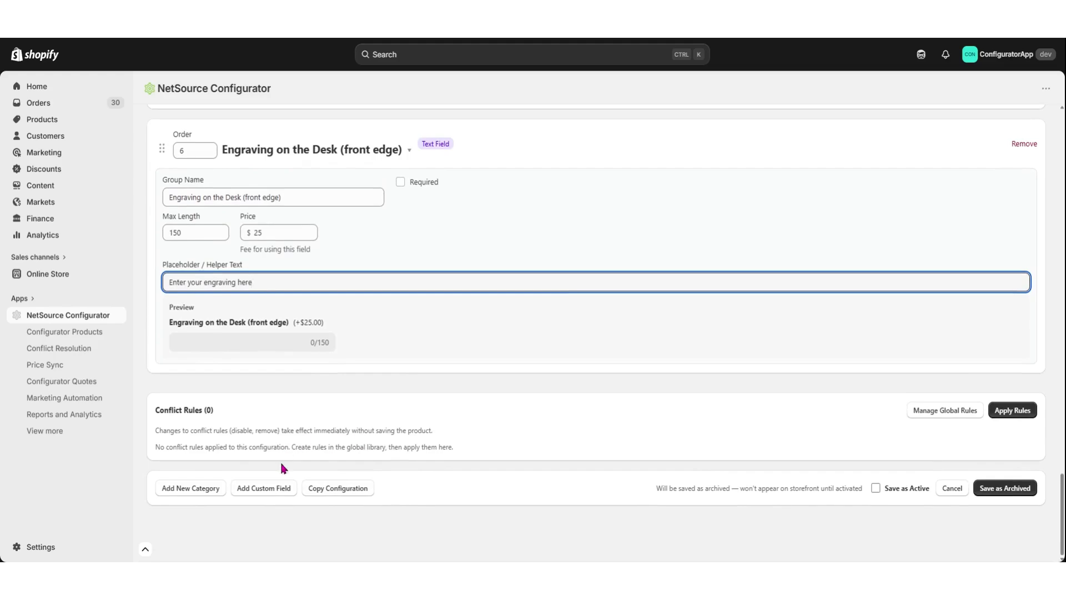
click(267, 490)
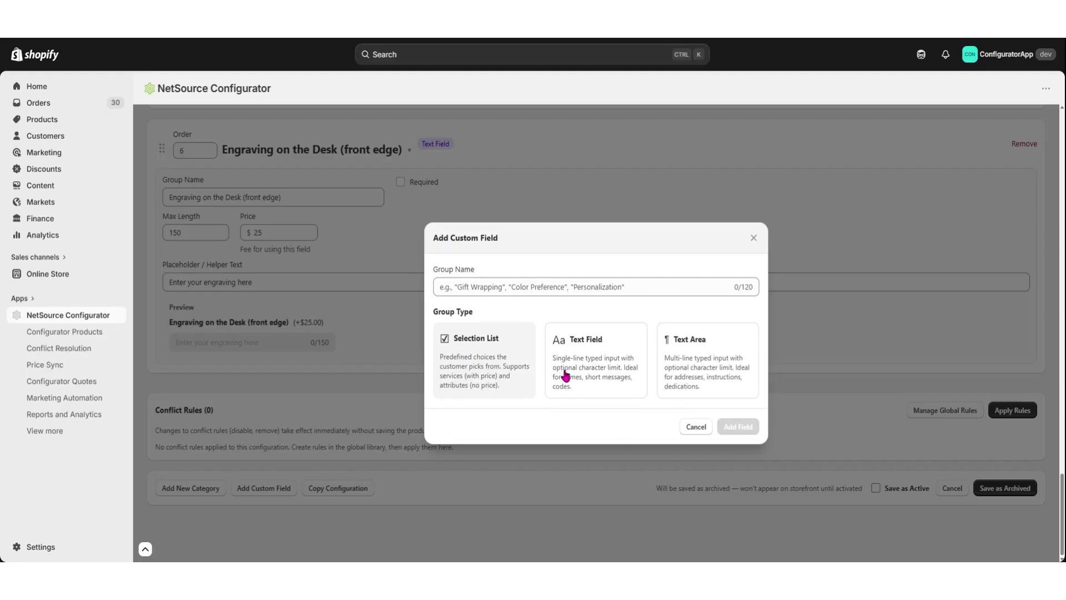
click(503, 284)
text(W)
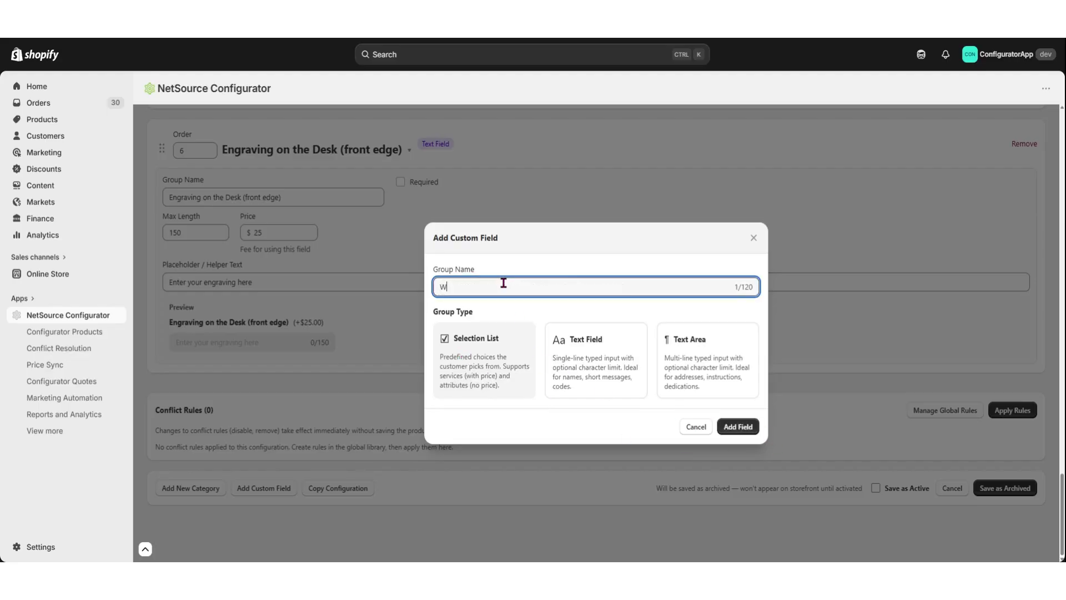
text(arranty Period)
click(737, 426)
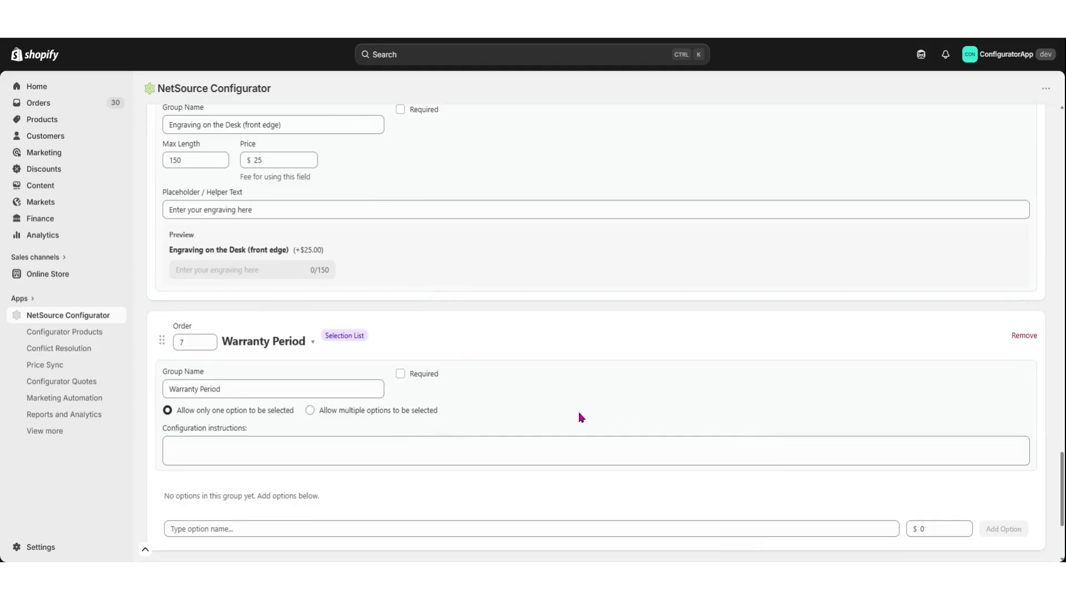
Add the option "1 Year" priced at $10 to the Warranty Period group
scroll(578, 416, down, 2)
scroll(503, 403, down, 1)
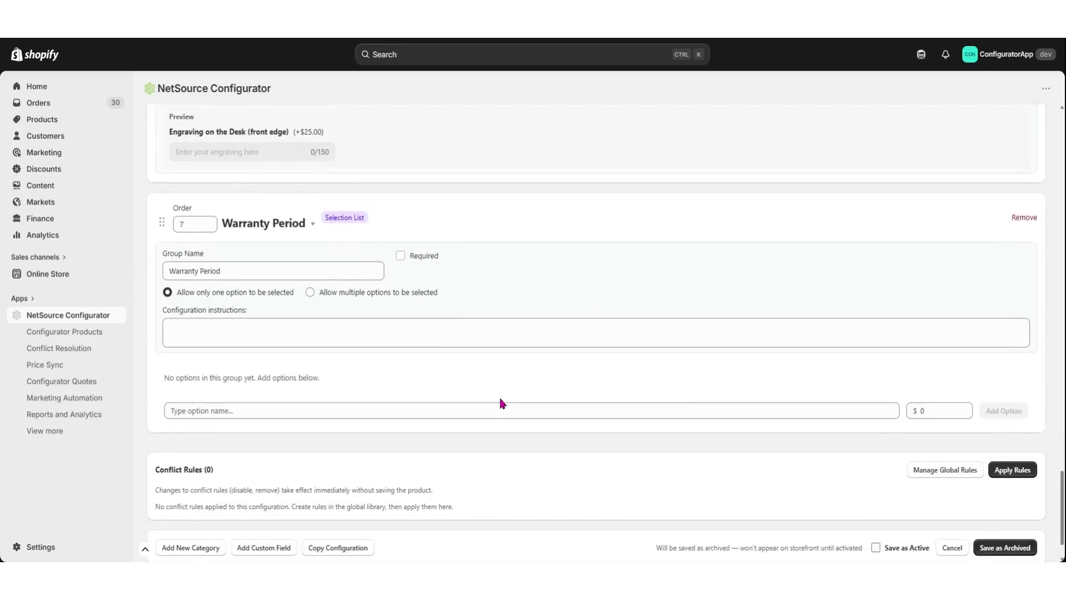
click(223, 368)
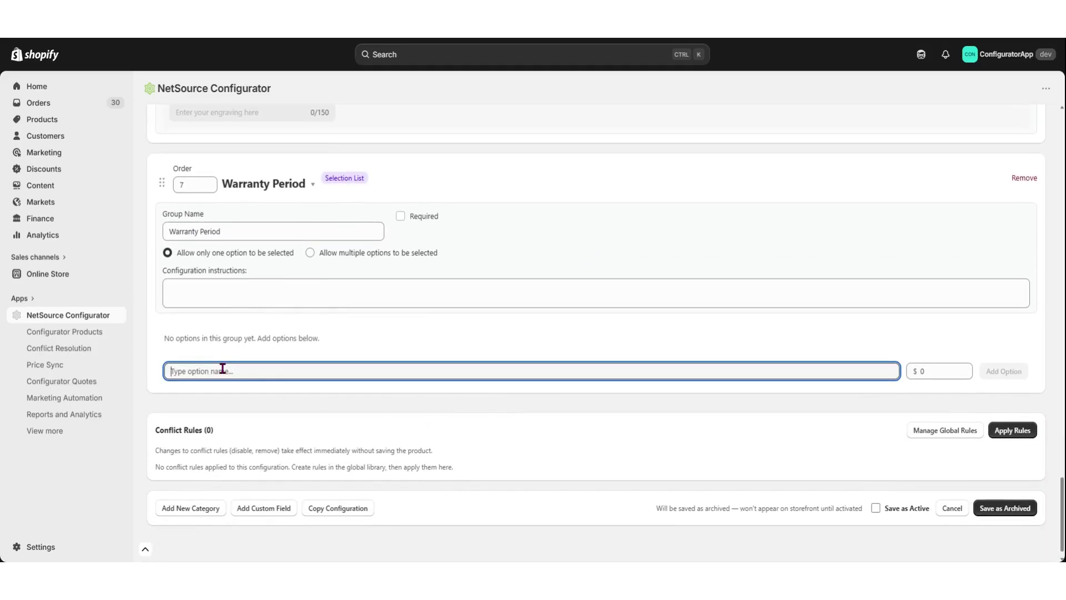
text(1 Year)
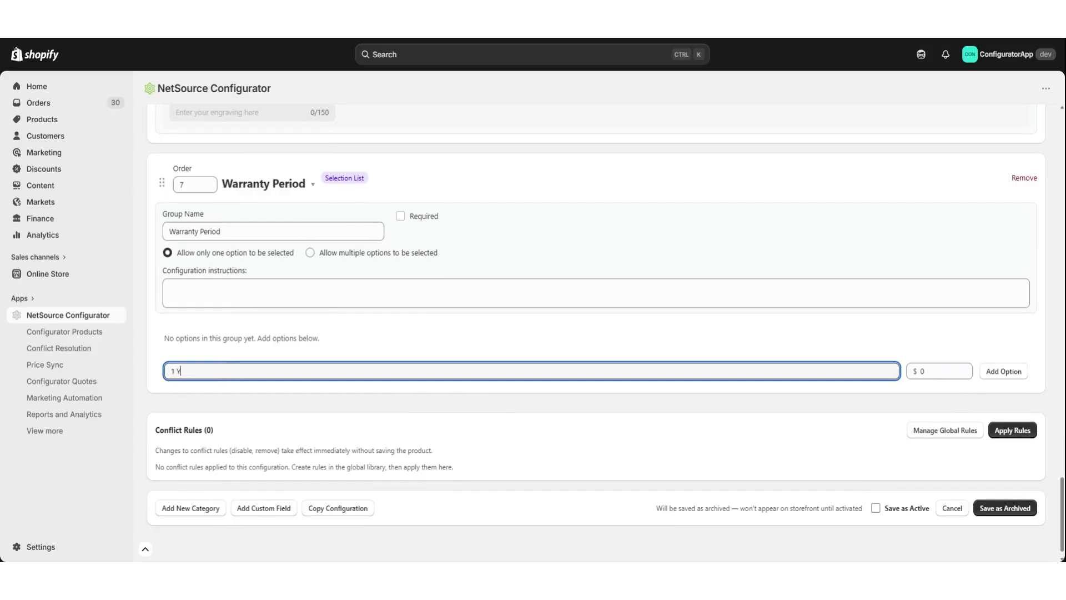
click(922, 370)
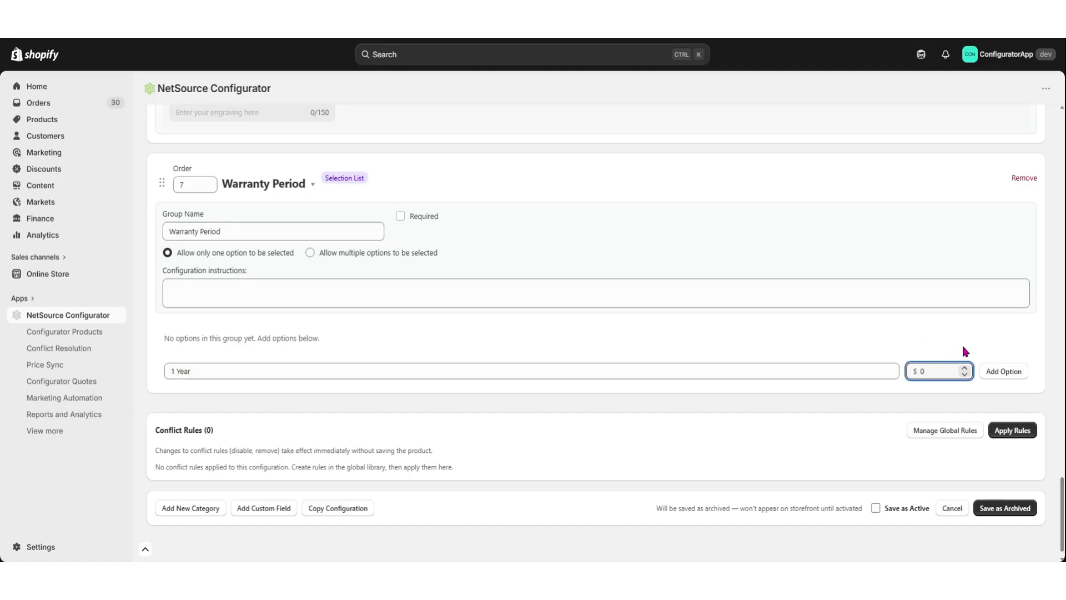
click(1004, 371)
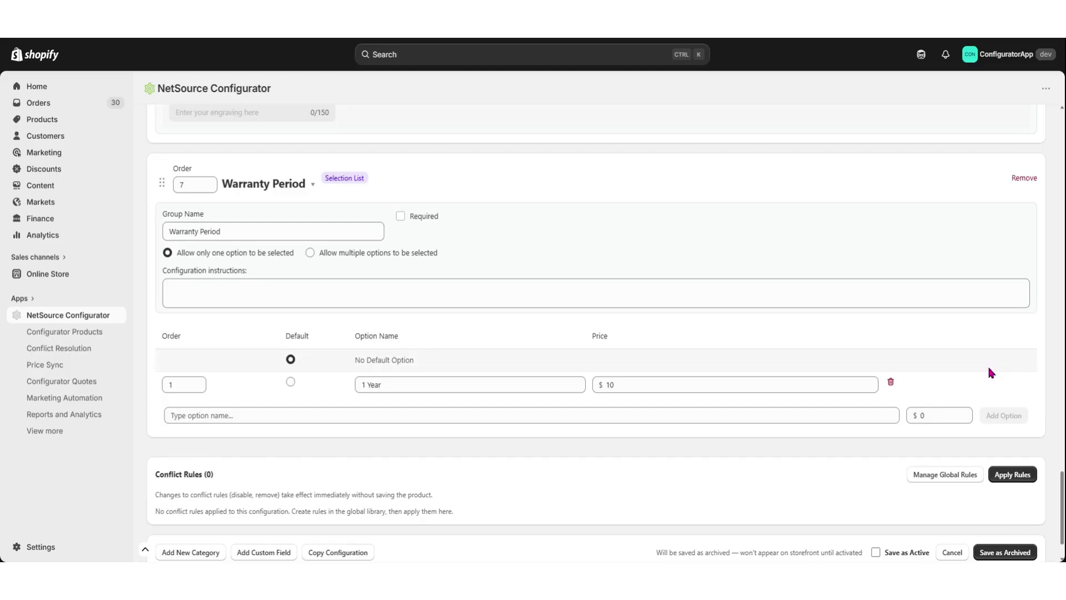
Add the option "2 Year" priced at $18 to the Warranty Period group
click(204, 417)
text(2 Year)
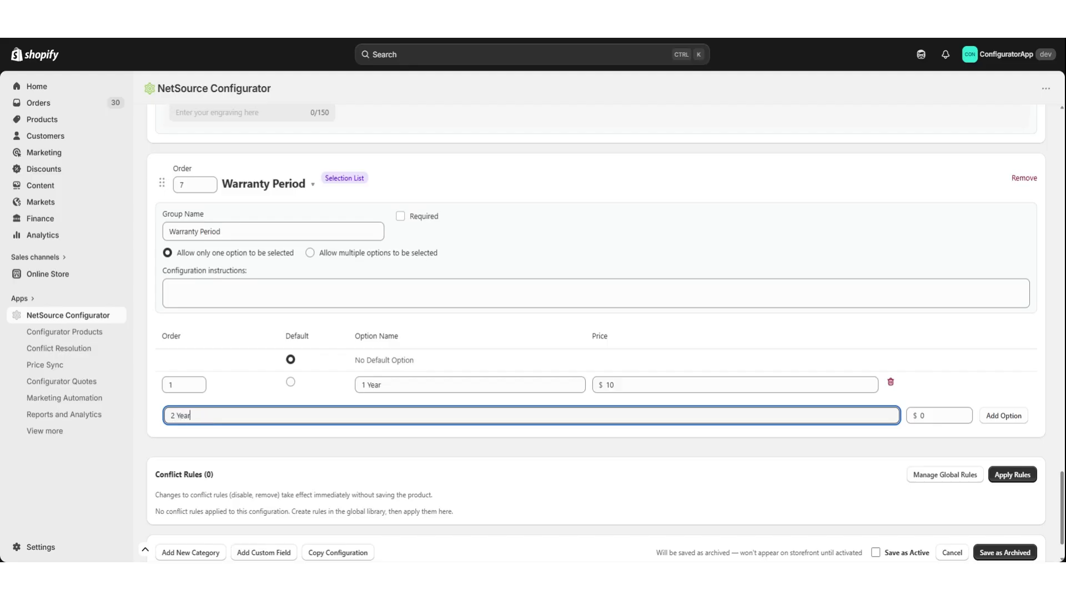
click(926, 415)
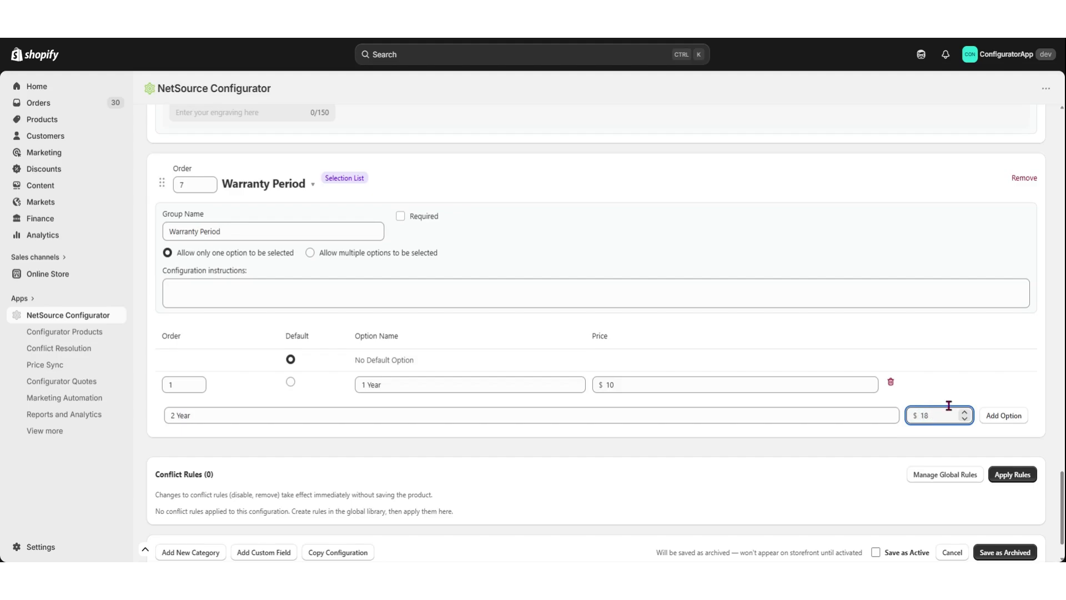
click(1004, 416)
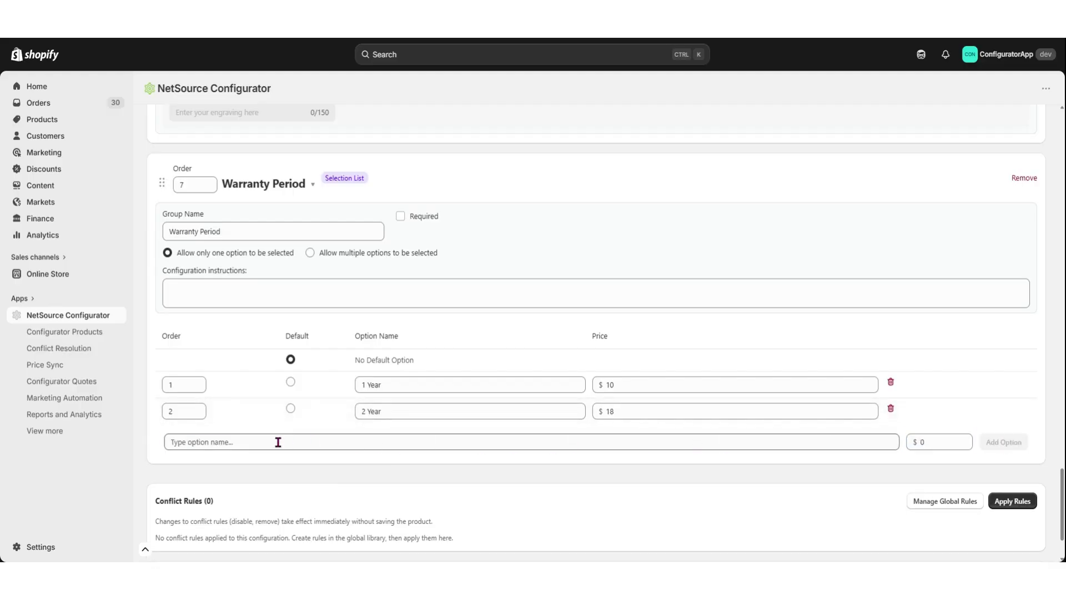
Add the option "3 Year" priced at $25 to the Warranty Period group
click(278, 442)
text(3 Year)
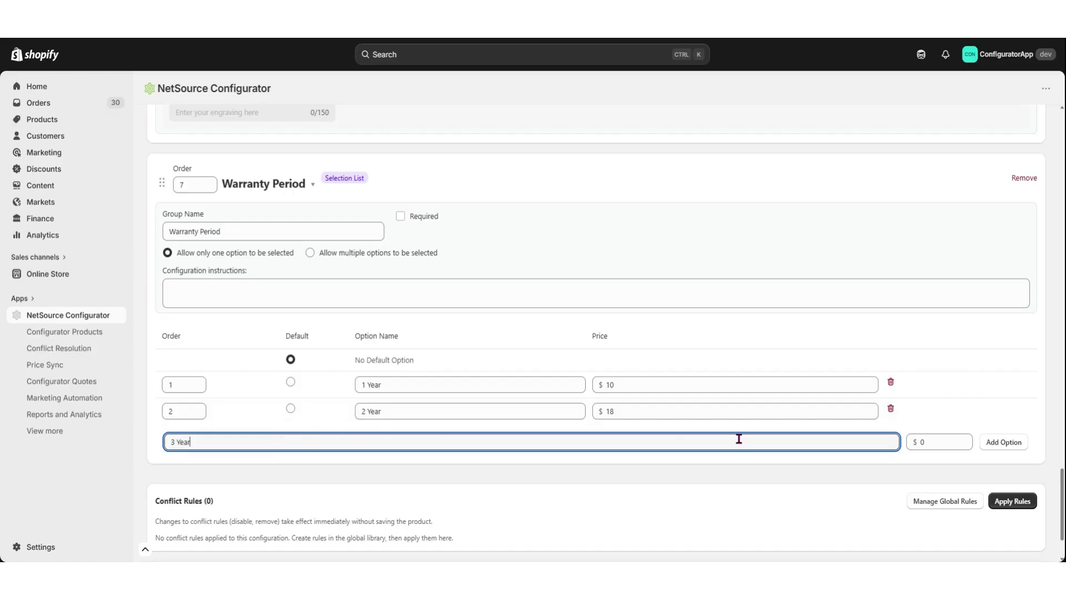
click(927, 443)
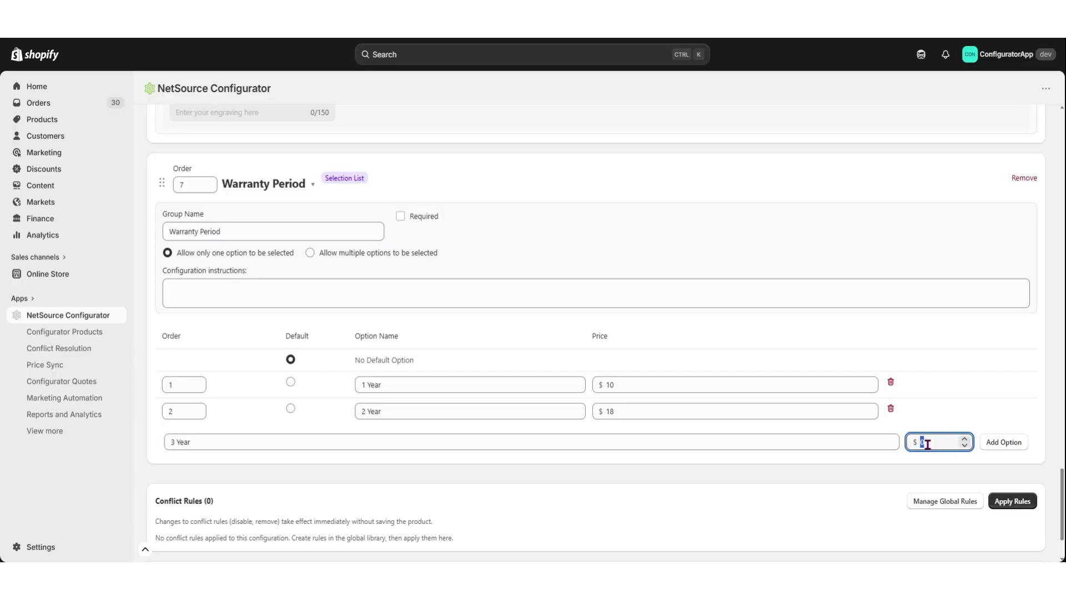
text(25)
click(1005, 442)
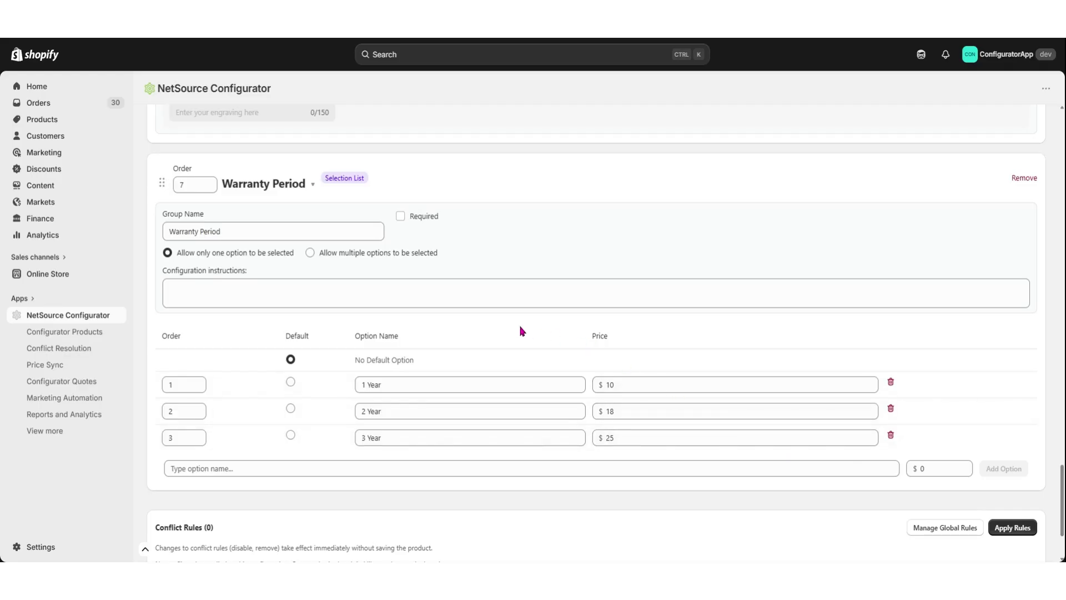
Make Desk – Frame Color a required category
scroll(493, 305, up, 7)
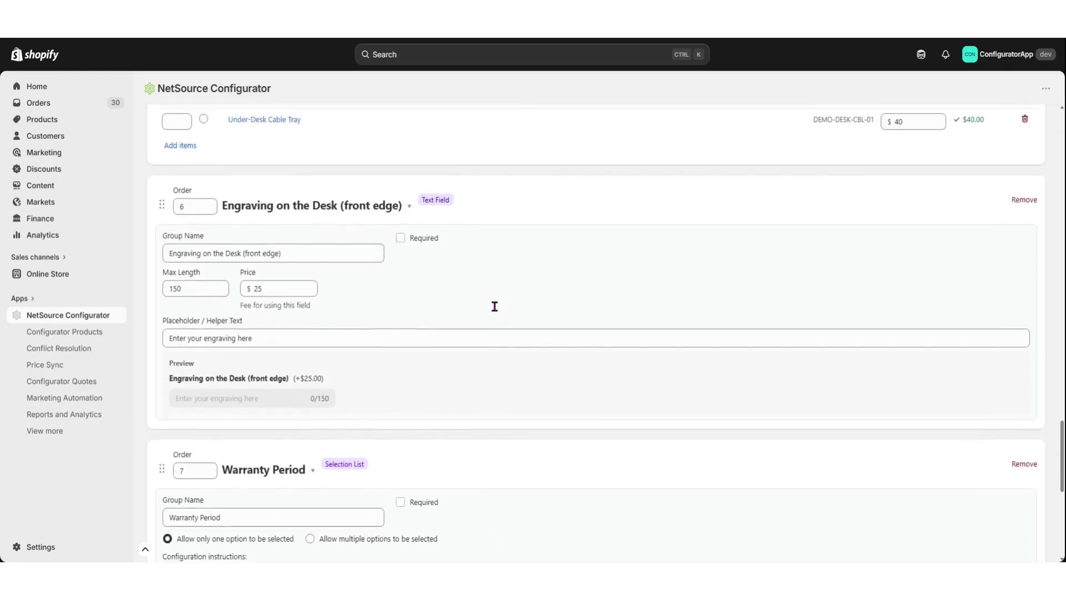
scroll(495, 306, up, 11)
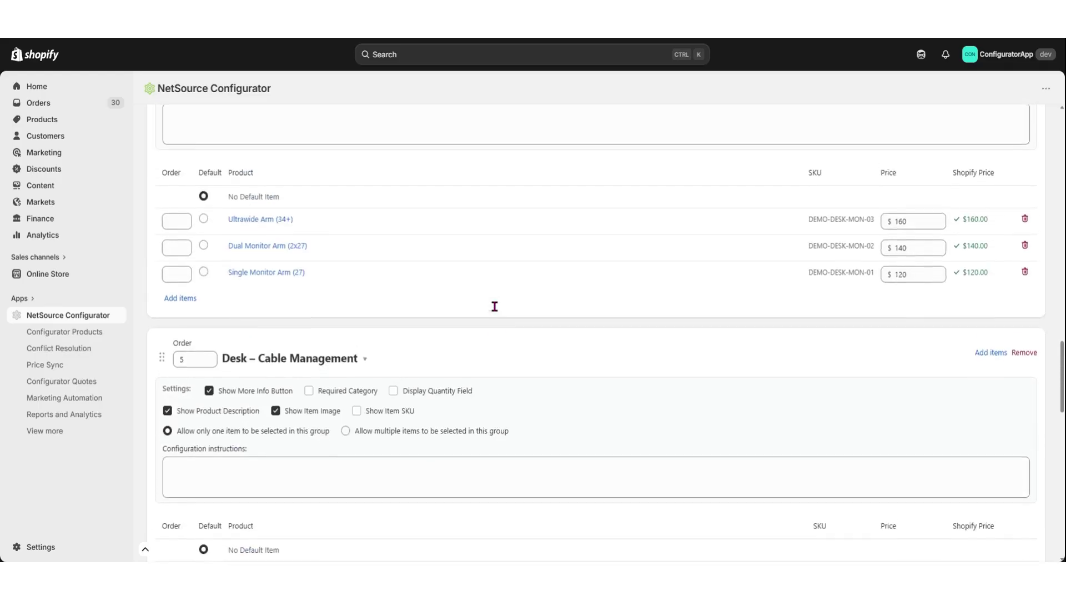
scroll(494, 306, up, 8)
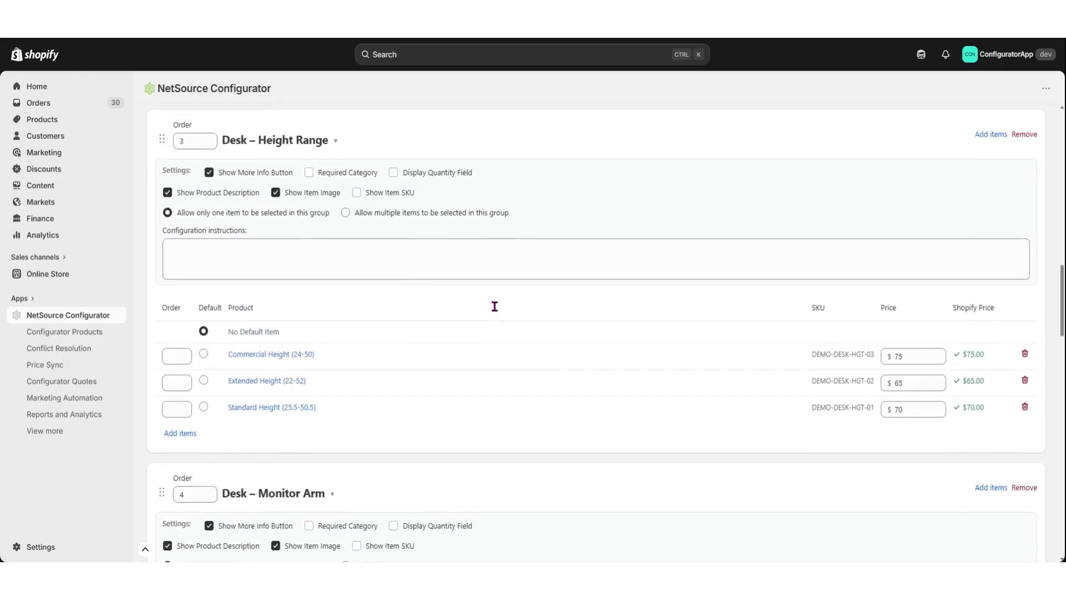
scroll(494, 307, up, 9)
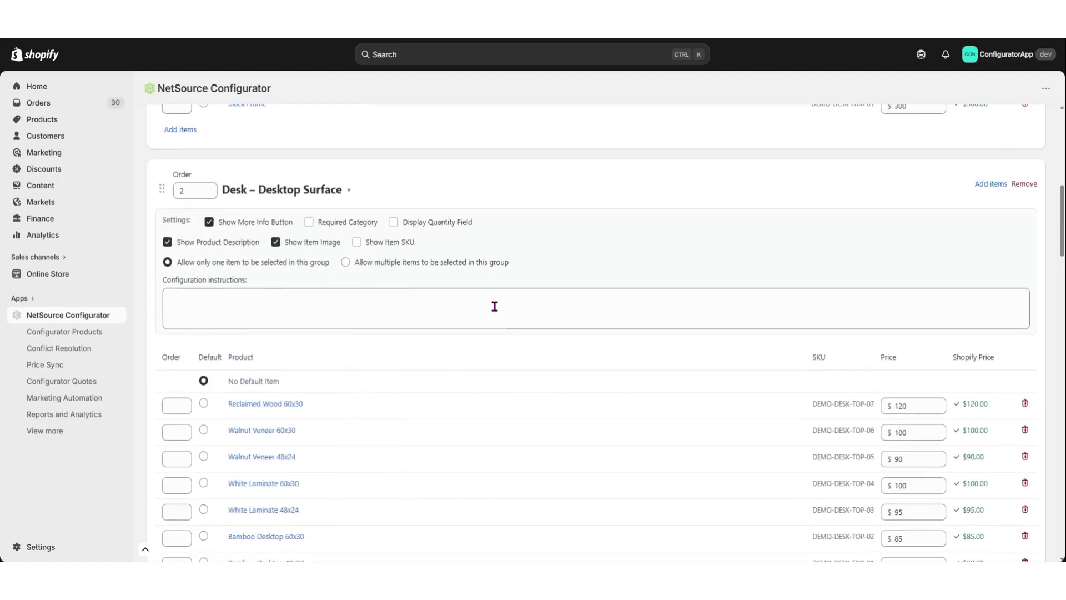
scroll(494, 306, up, 5)
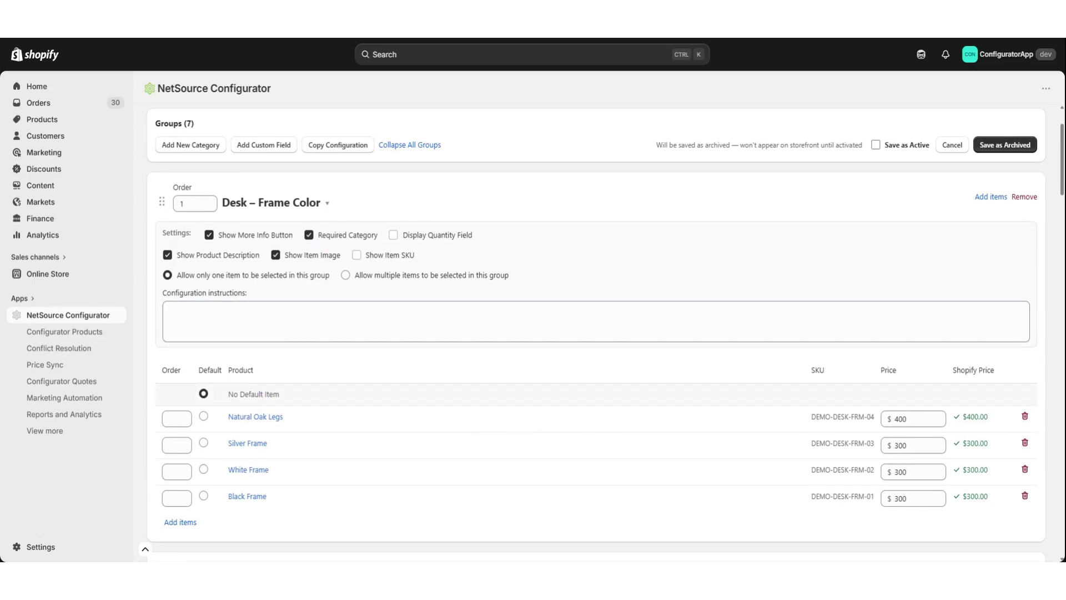
Make the Desk – Desktop Surface and Desk – Height Range categories required
scroll(418, 408, down, 4)
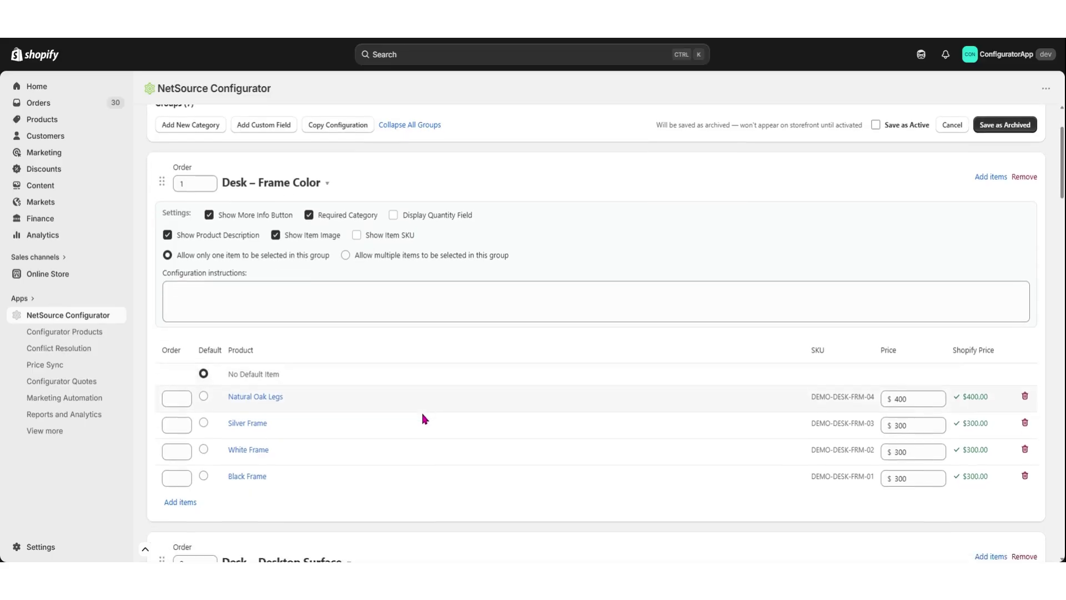
scroll(421, 417, down, 2)
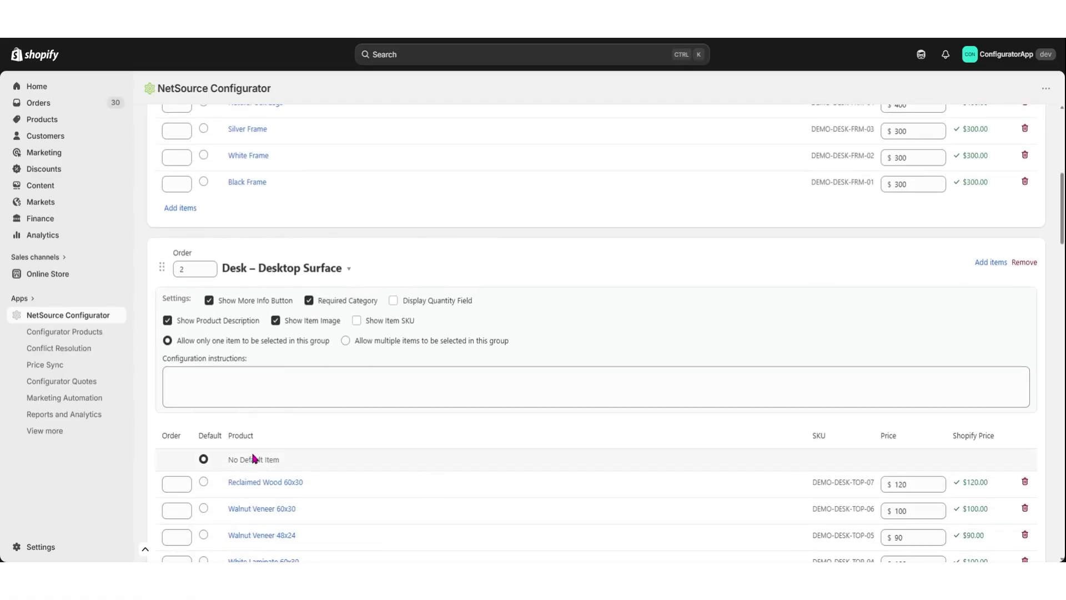
scroll(341, 462, down, 5)
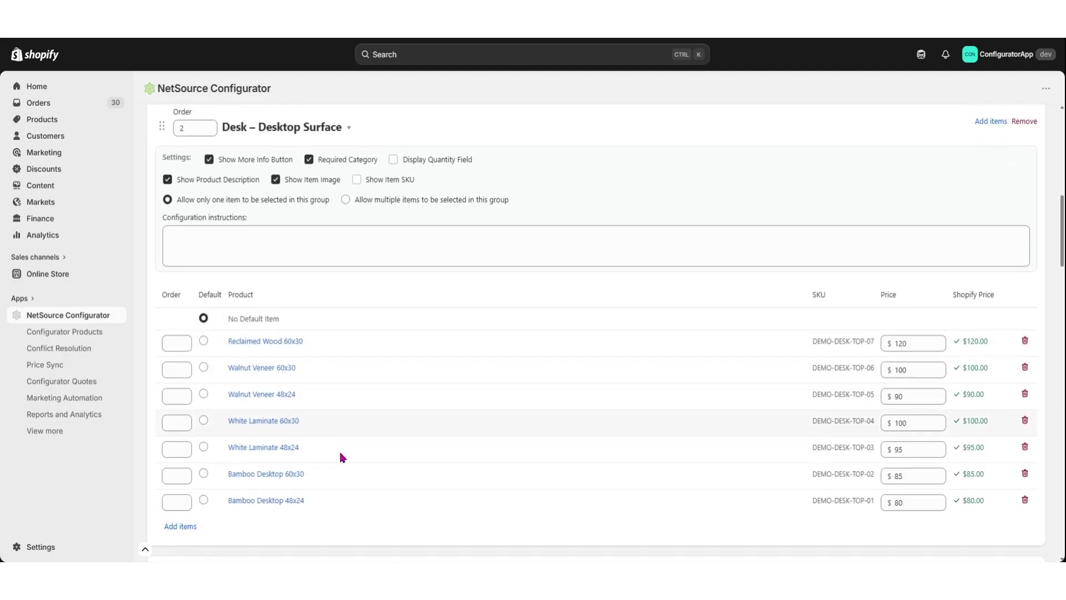
scroll(342, 457, down, 1)
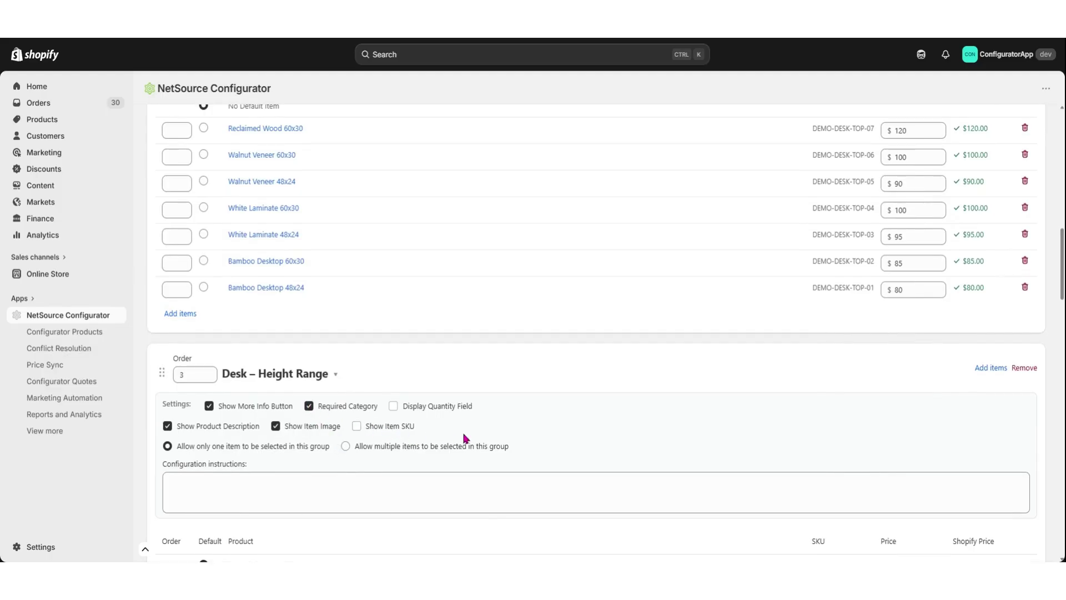
Allow multiple items to be selected in the Desk – Cable Management category, leaving Desk – Monitor Arm optional
scroll(467, 439, down, 2)
scroll(463, 440, down, 1)
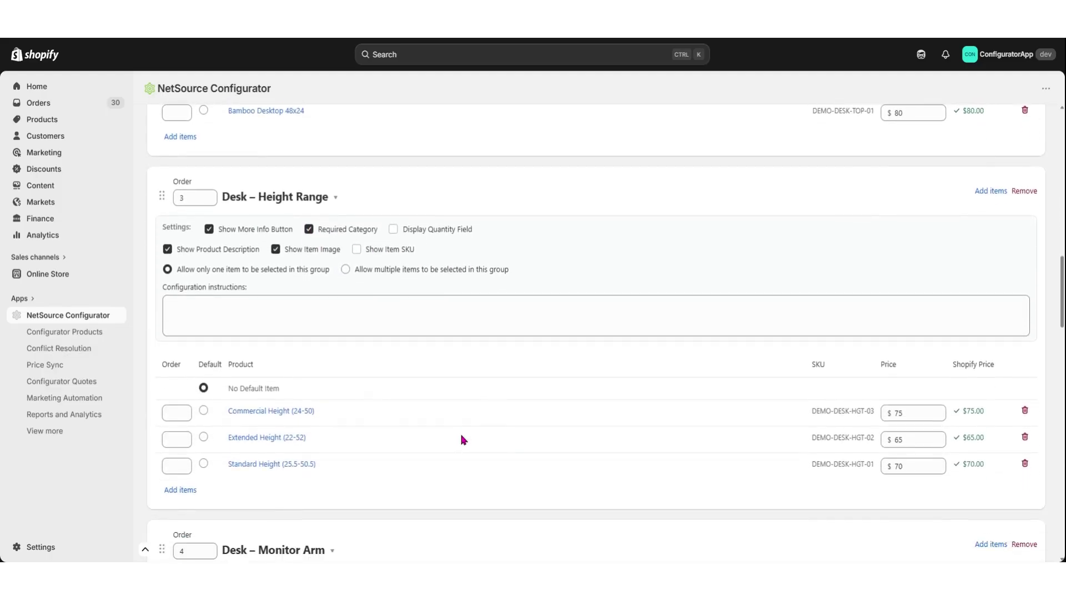
scroll(464, 440, down, 2)
scroll(463, 440, down, 2)
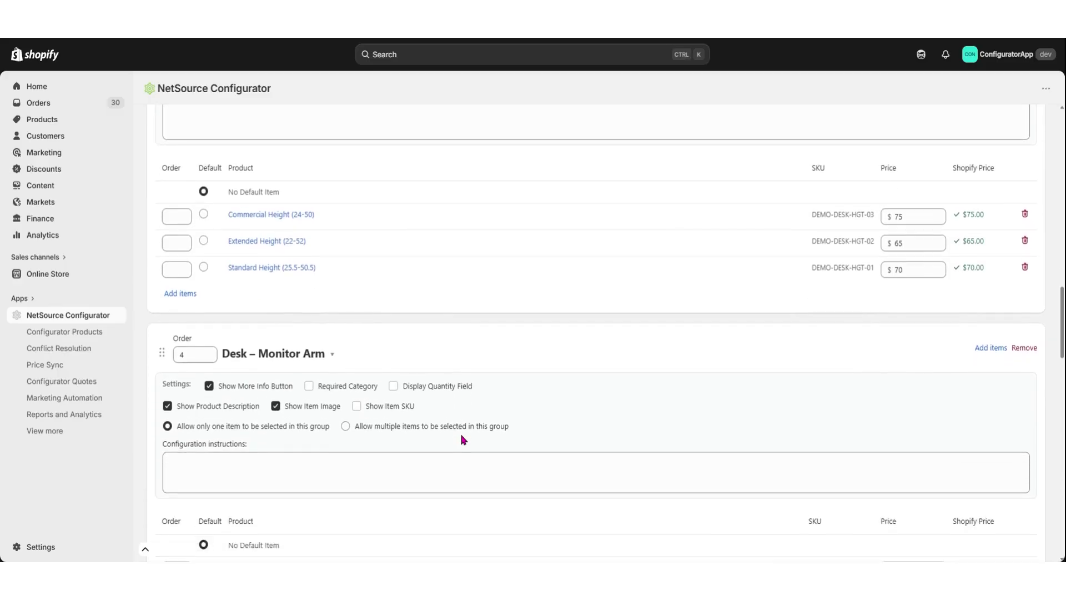
scroll(464, 440, down, 2)
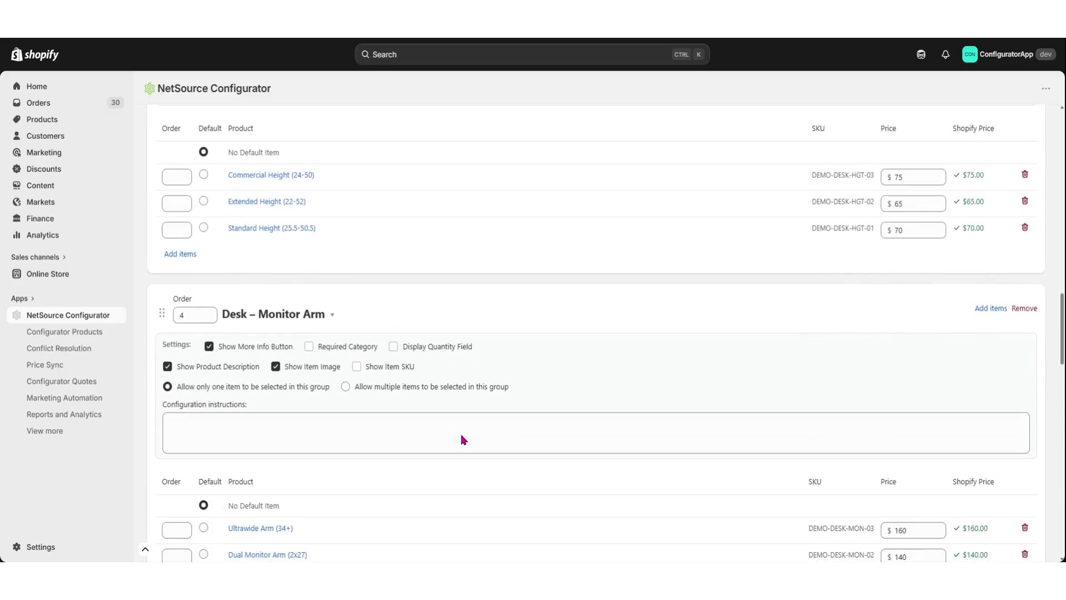
scroll(462, 440, down, 1)
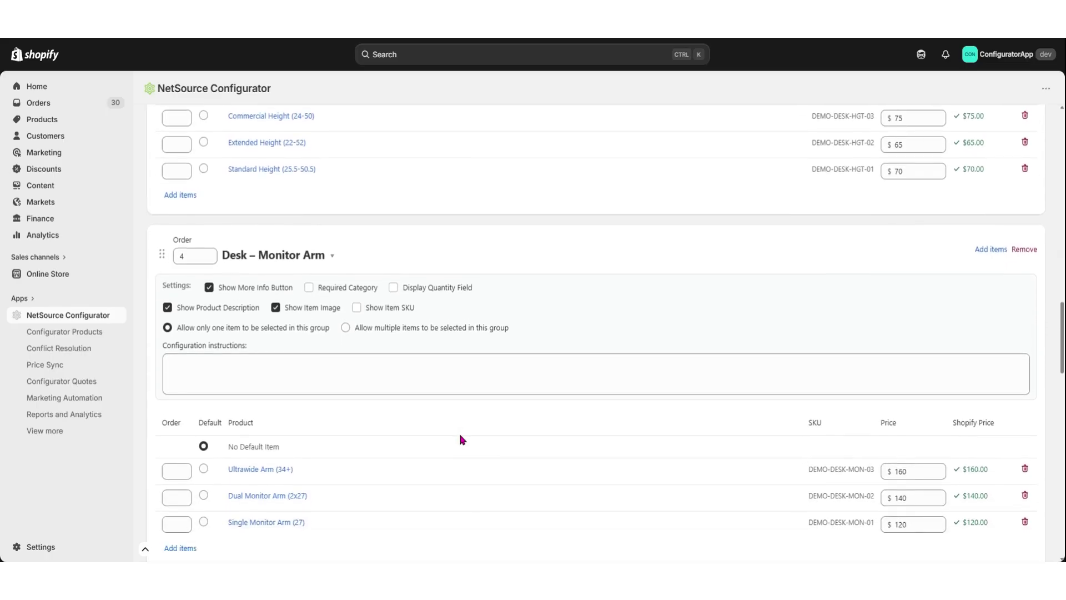
scroll(459, 440, down, 4)
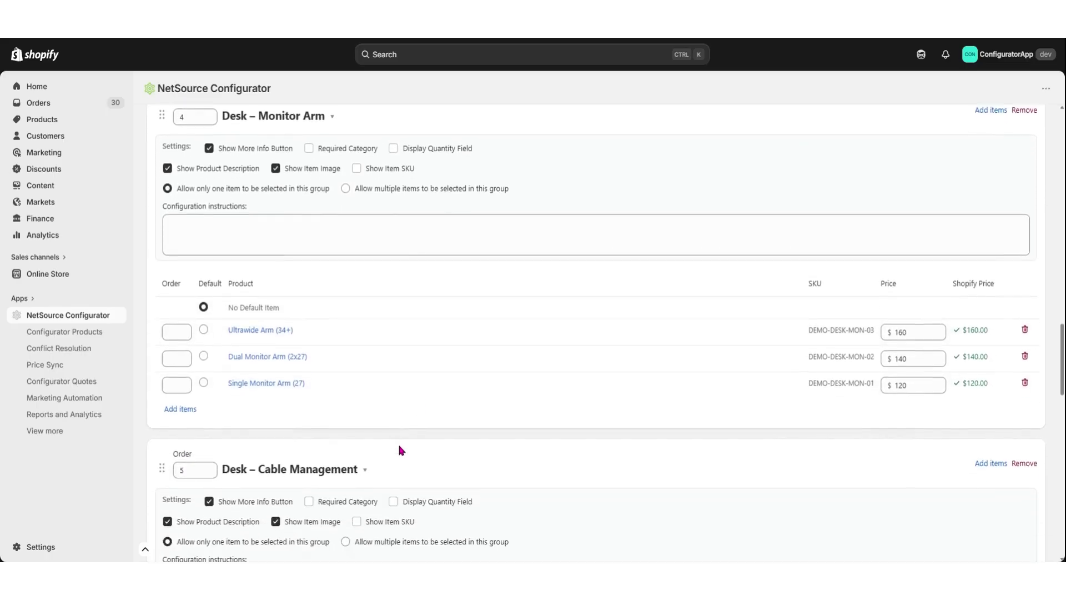
scroll(401, 448, down, 3)
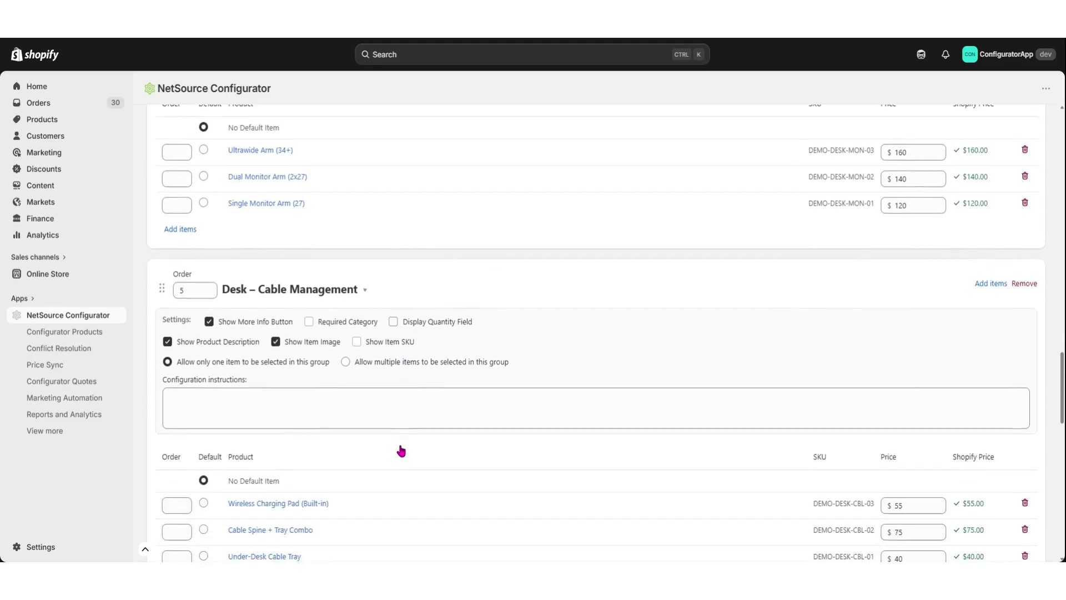
click(345, 327)
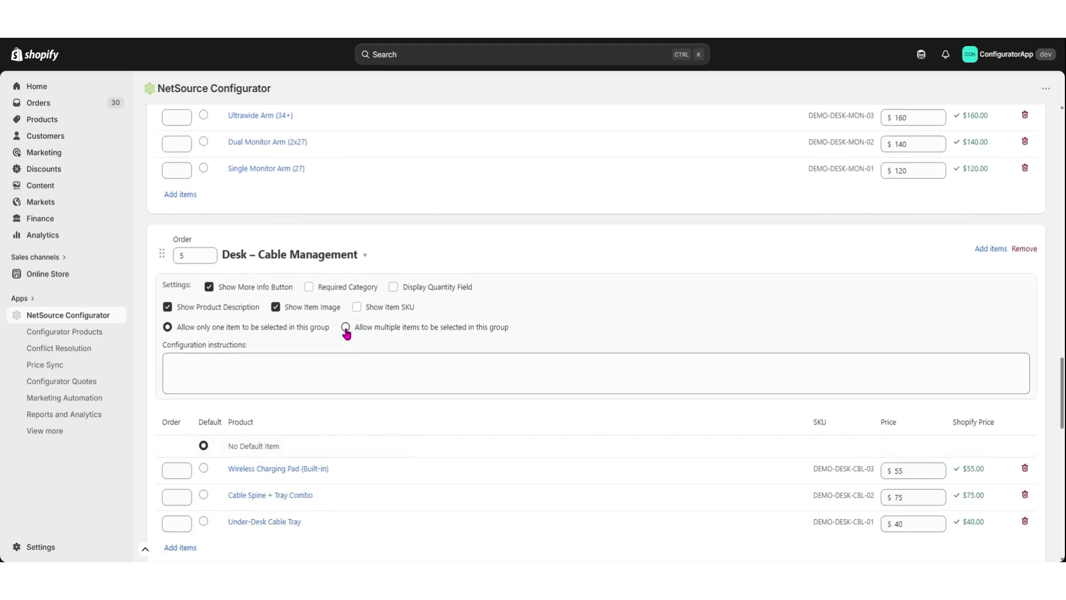
Save the Custom Standing Desk – Pro Series configuration as active so it appears on the storefront
scroll(434, 379, down, 4)
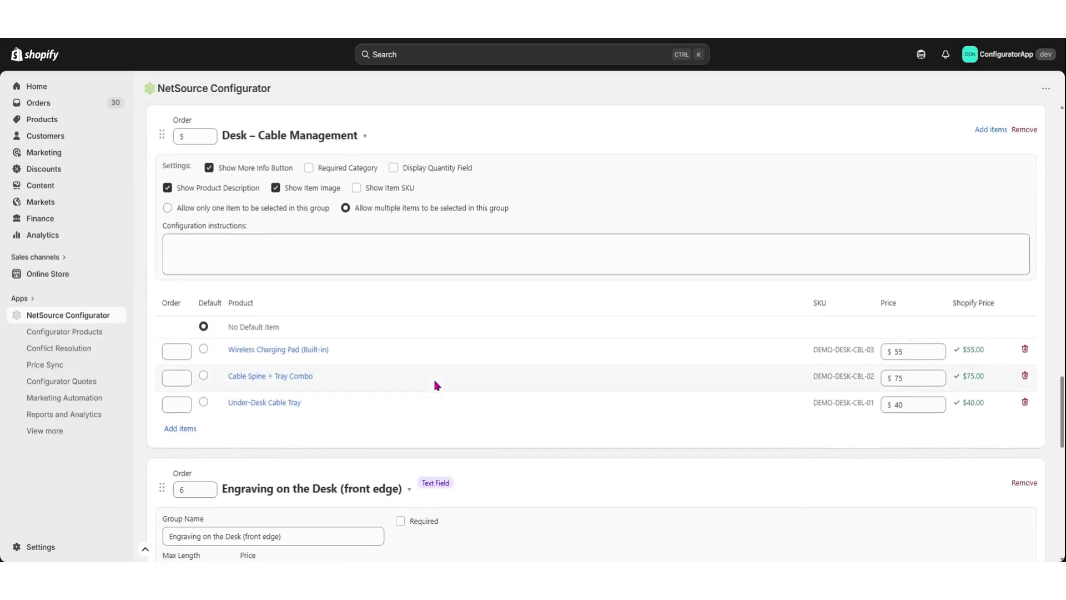
scroll(436, 385, down, 2)
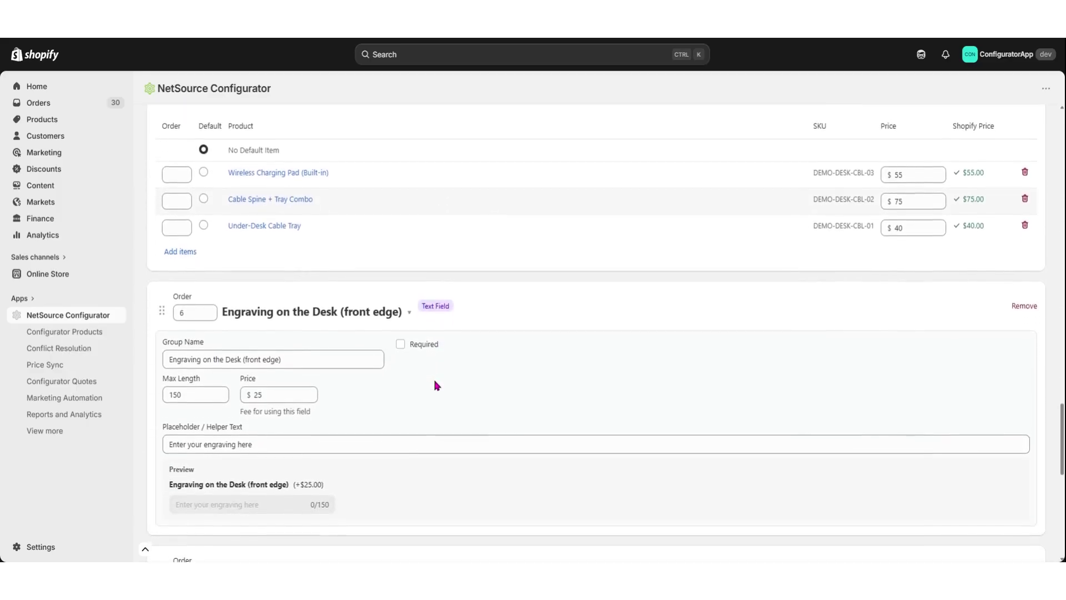
scroll(436, 385, down, 2)
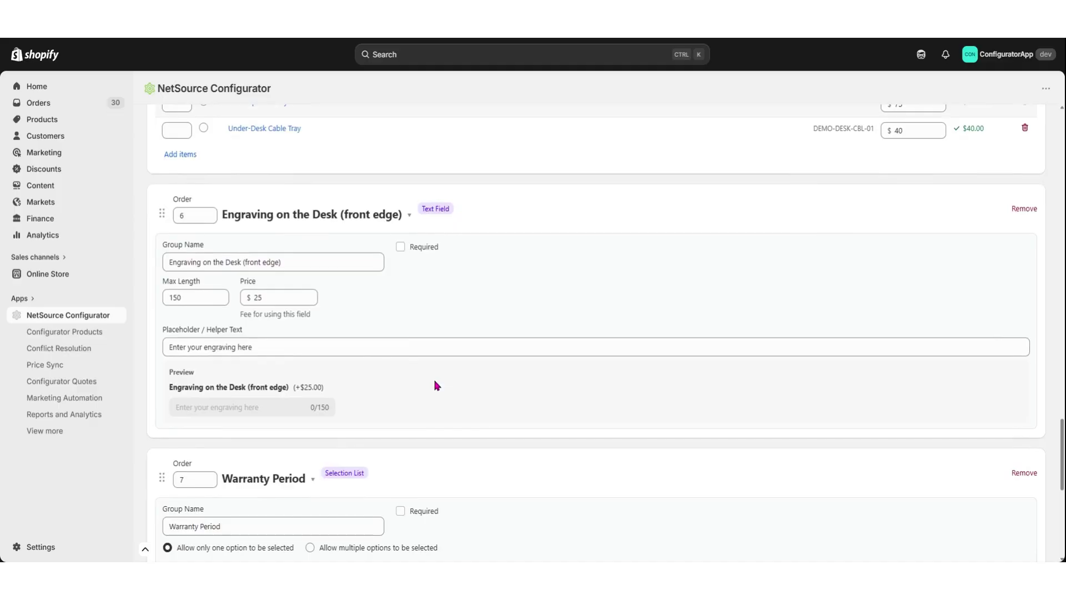
scroll(437, 385, down, 4)
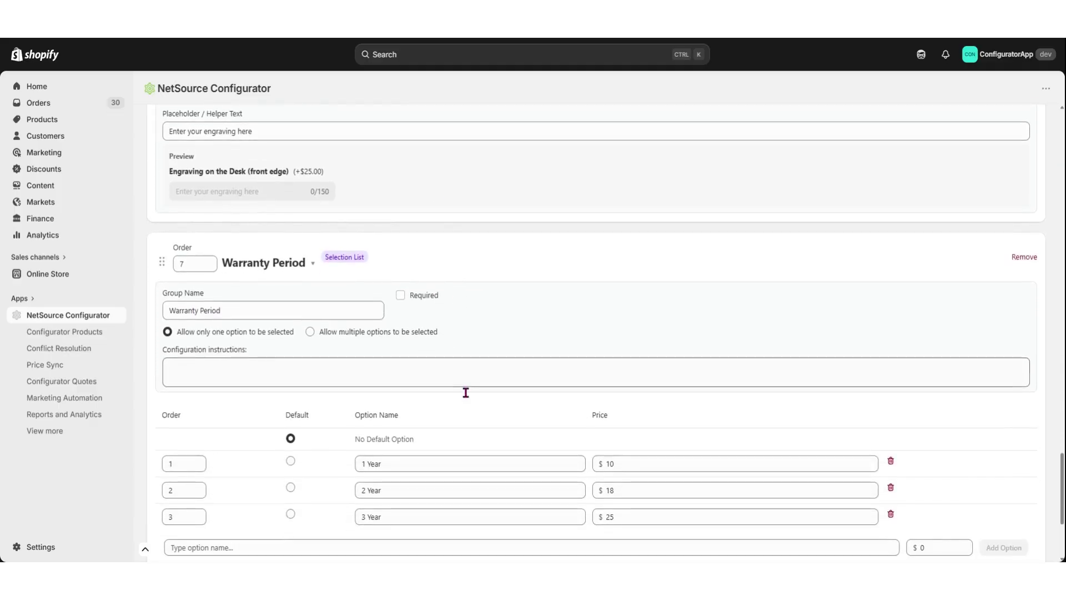
scroll(479, 397, down, 2)
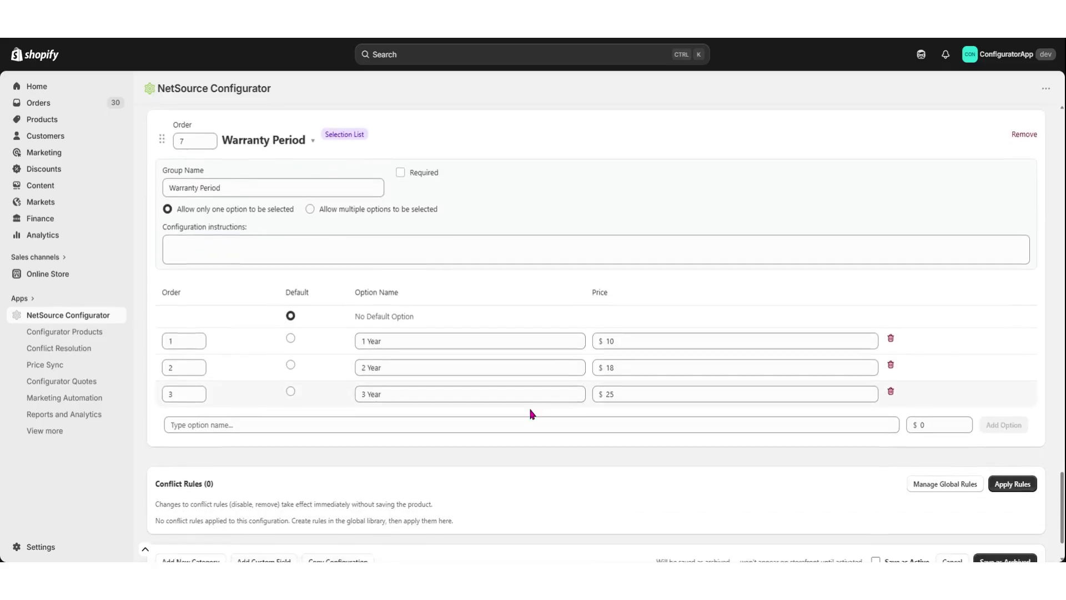
scroll(532, 414, down, 1)
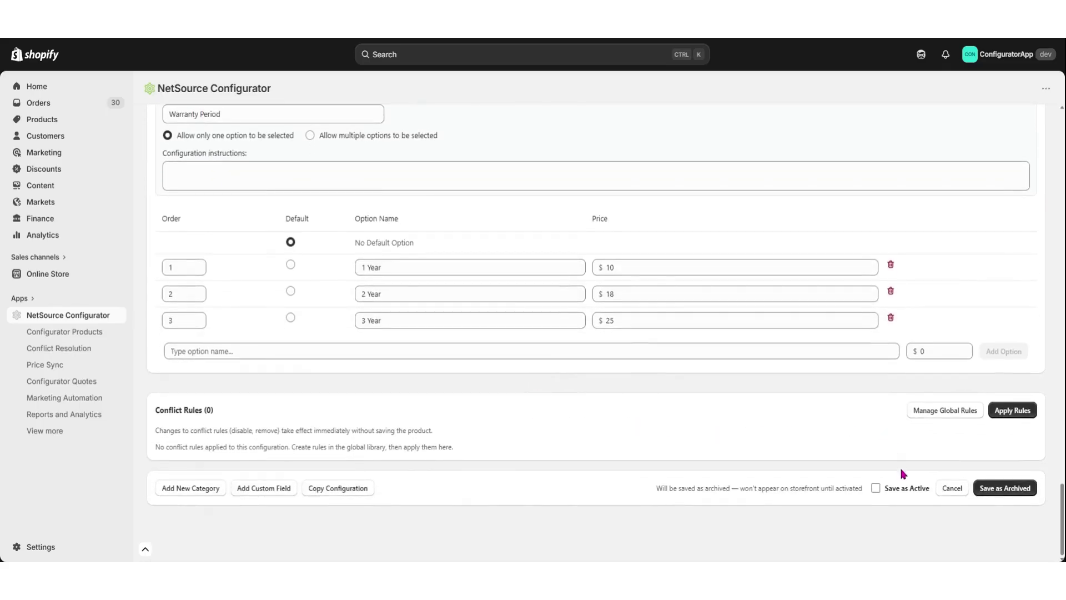
click(877, 490)
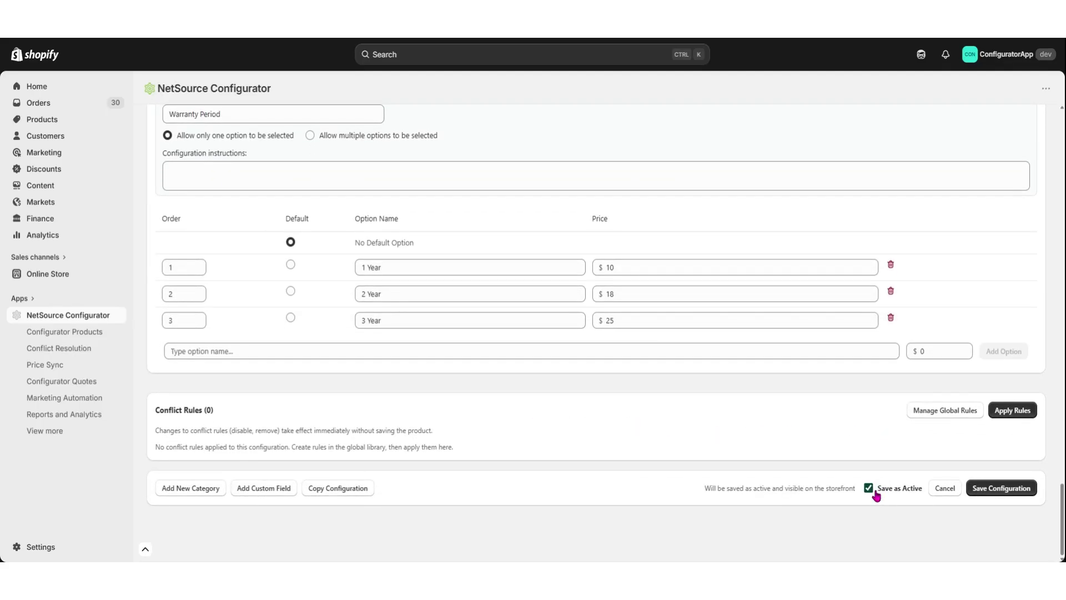
click(988, 494)
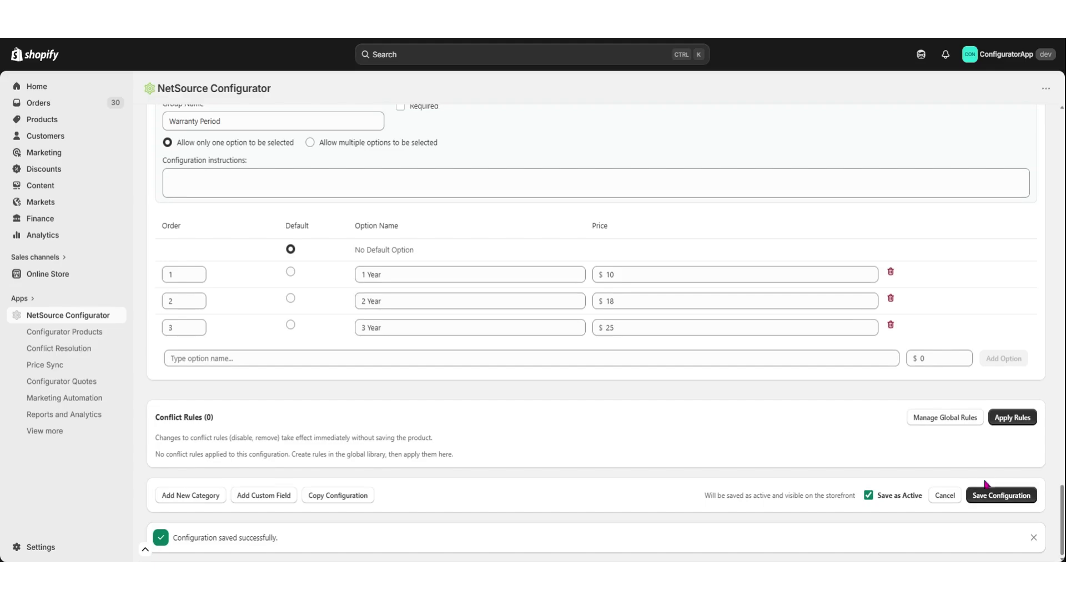
Open the storefront preview of the Custom Standing Desk – Pro Series configuration
scroll(987, 408, up, 6)
scroll(984, 393, up, 10)
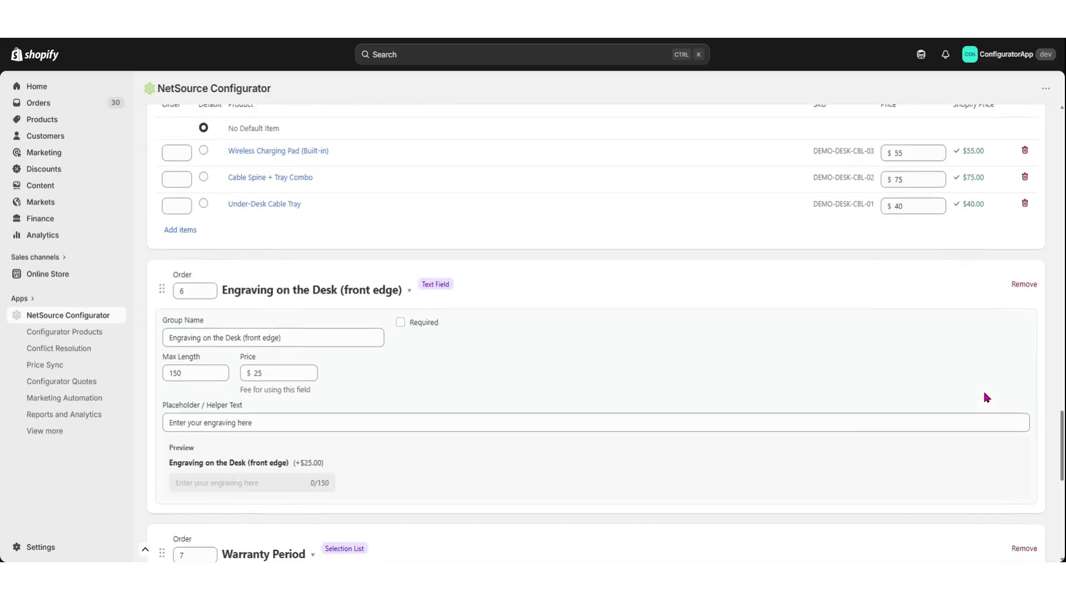
scroll(985, 394, up, 10)
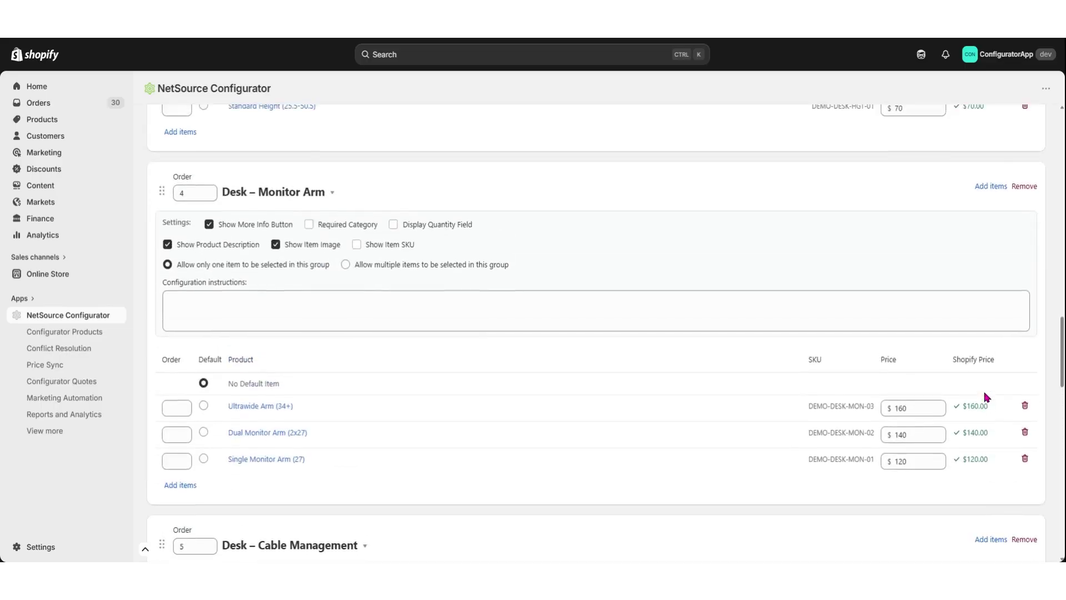
scroll(985, 396, up, 10)
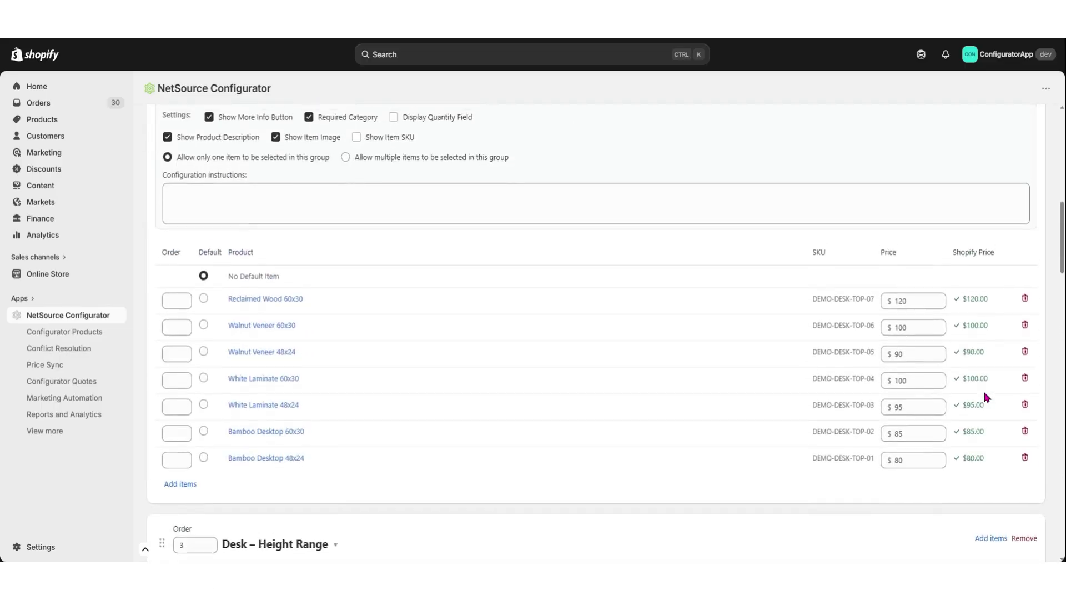
scroll(986, 396, up, 2)
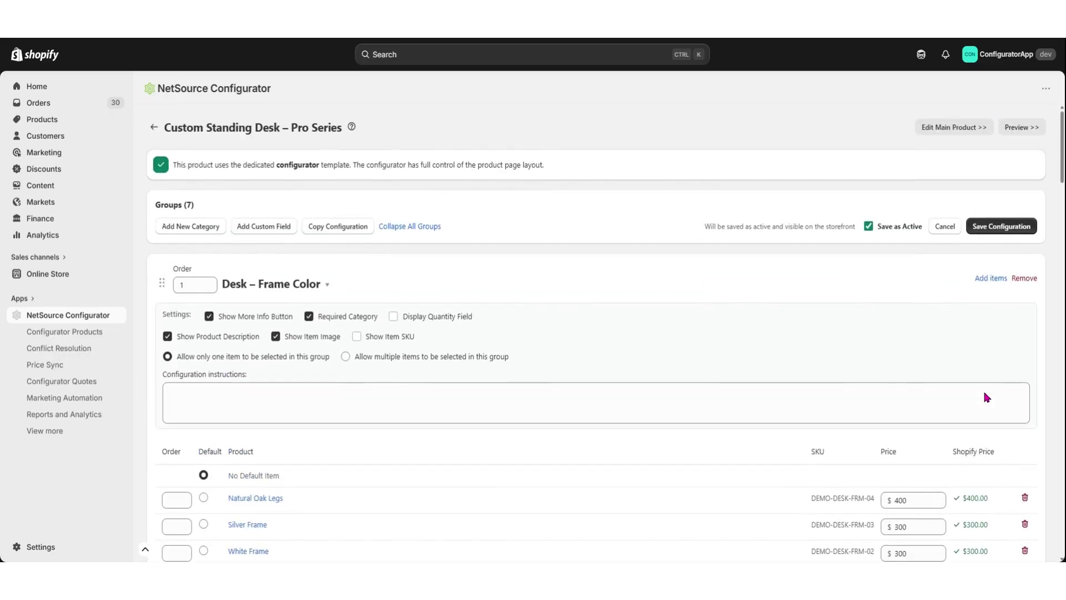
click(1015, 129)
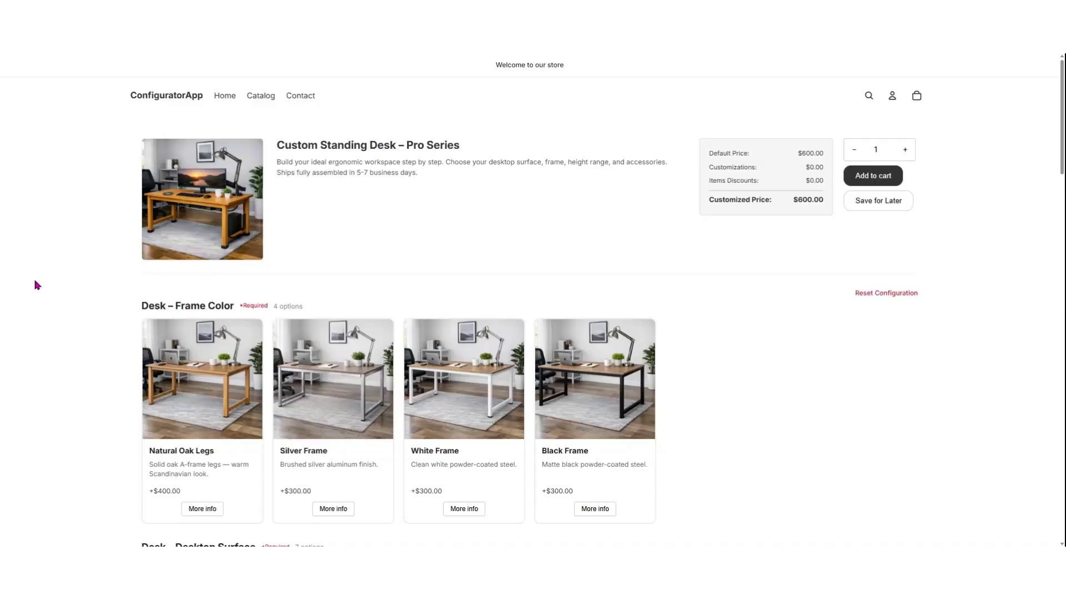
Choose White Frame as the desk's frame color and Walnut Veneer 60×30 as its desktop surface
scroll(433, 238, down, 2)
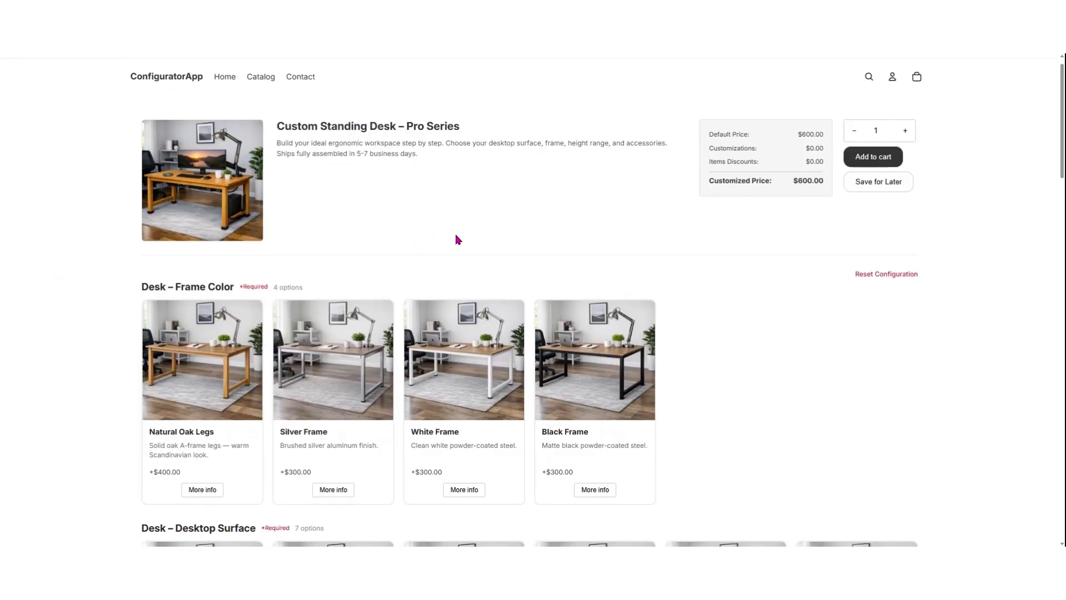
scroll(666, 263, down, 1)
scroll(693, 281, down, 3)
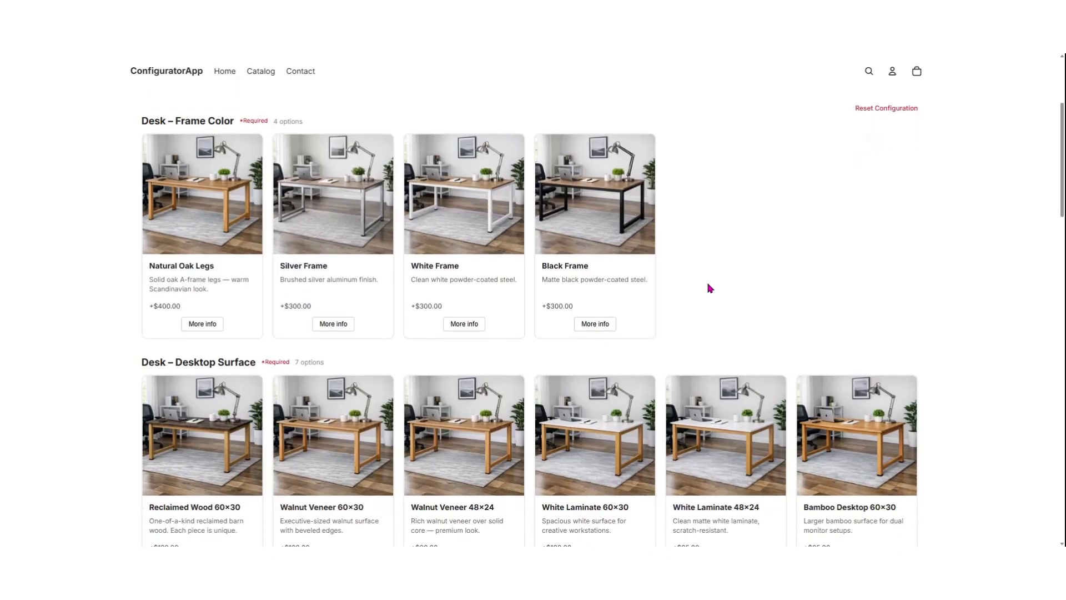
click(483, 226)
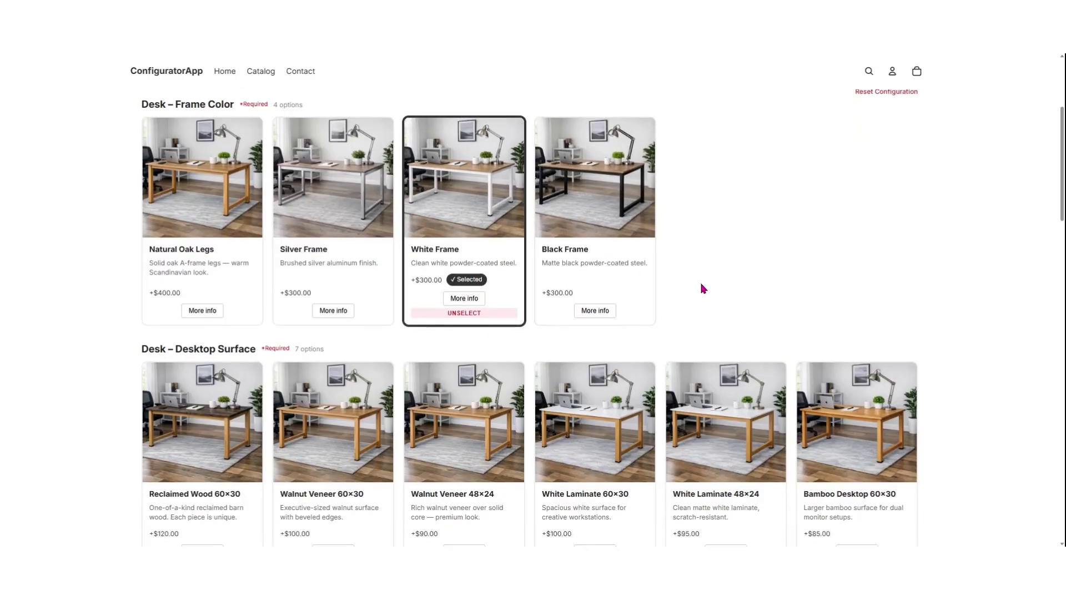
scroll(702, 286, down, 2)
scroll(702, 283, down, 1)
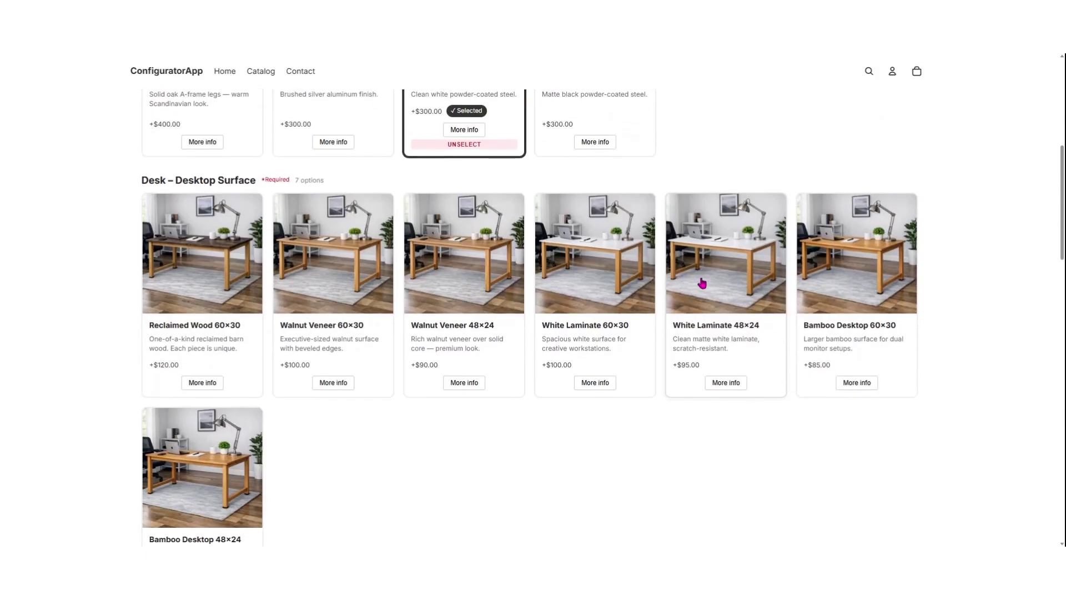
click(331, 292)
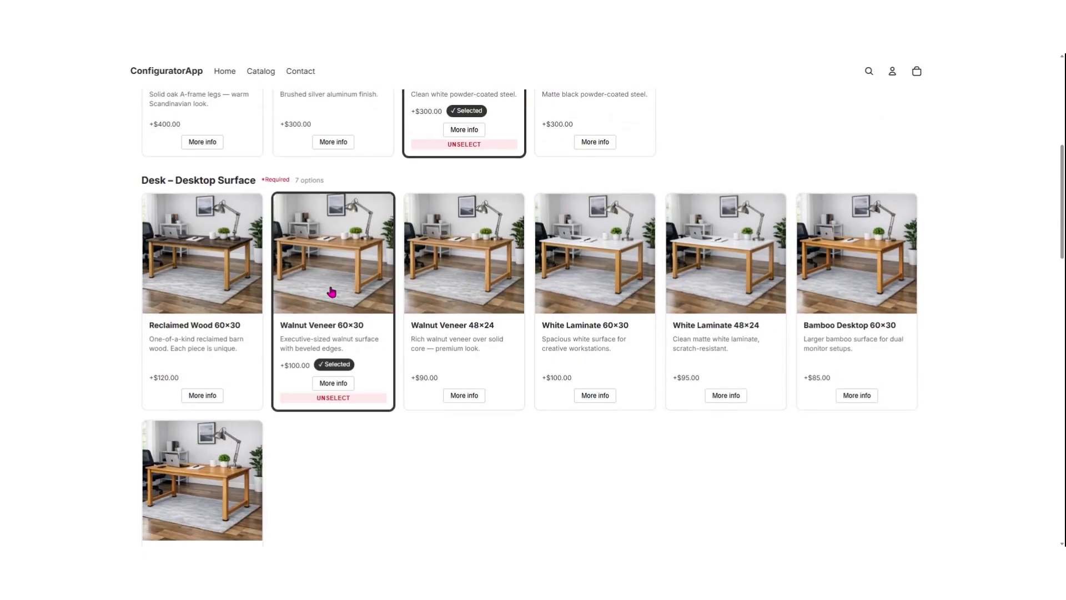
Choose Standard Height (25.5-50.5) as the desk's height range
scroll(400, 388, down, 2)
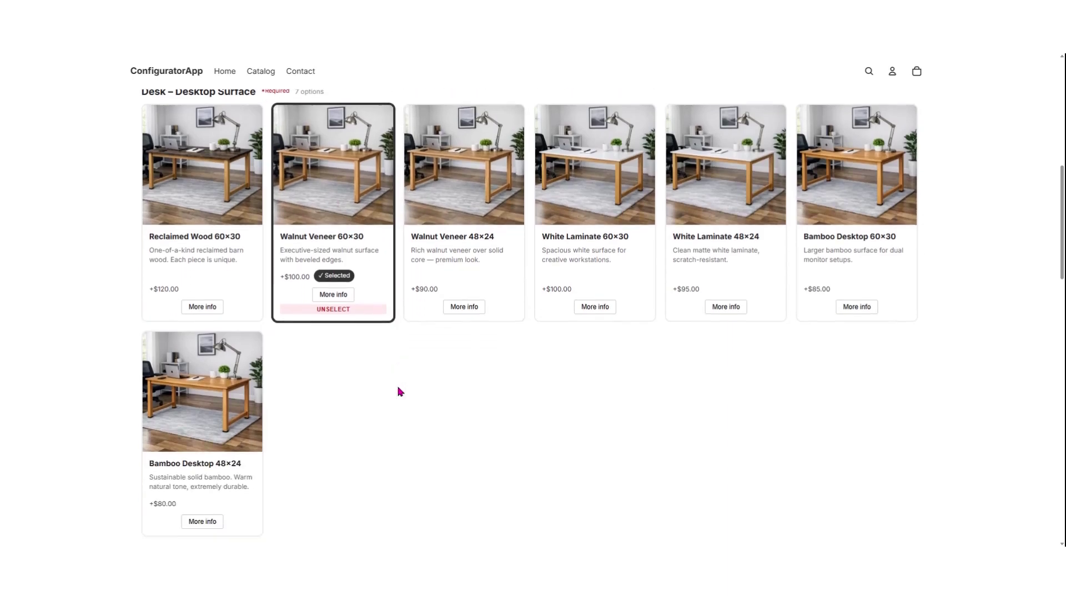
scroll(422, 389, down, 4)
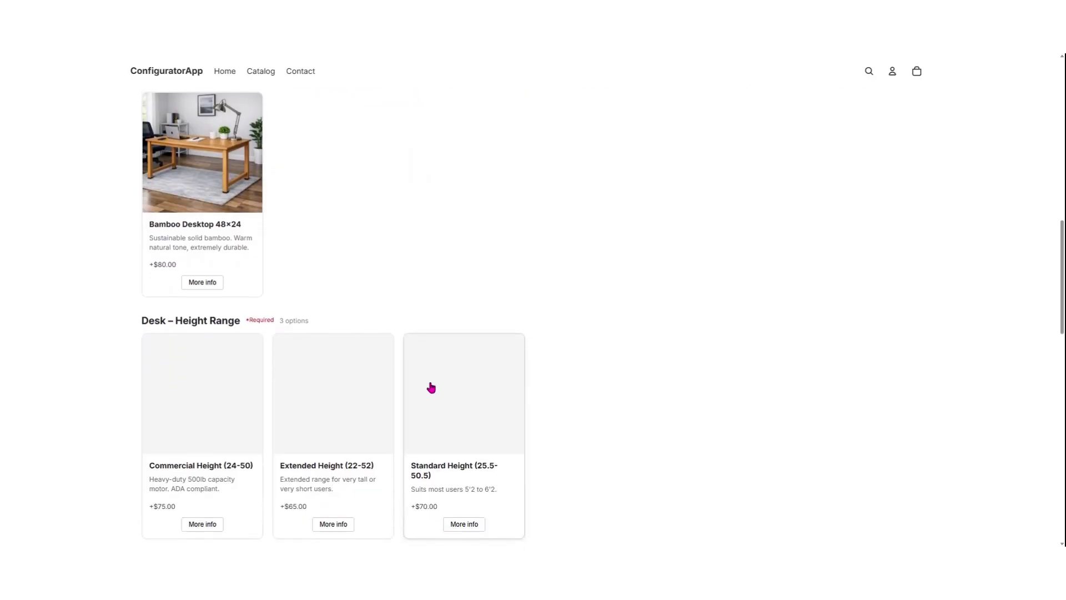
click(420, 379)
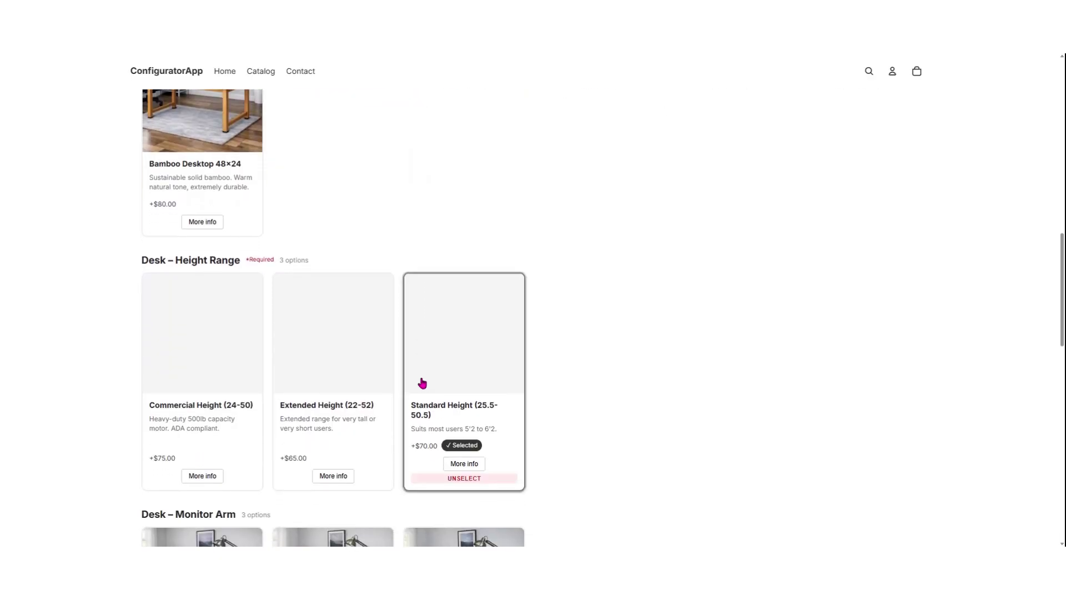
Skip the monitor arm and select both Wireless Charging Pad (Built-in) and Under-Desk Cable Tray for cable management
scroll(600, 354, down, 4)
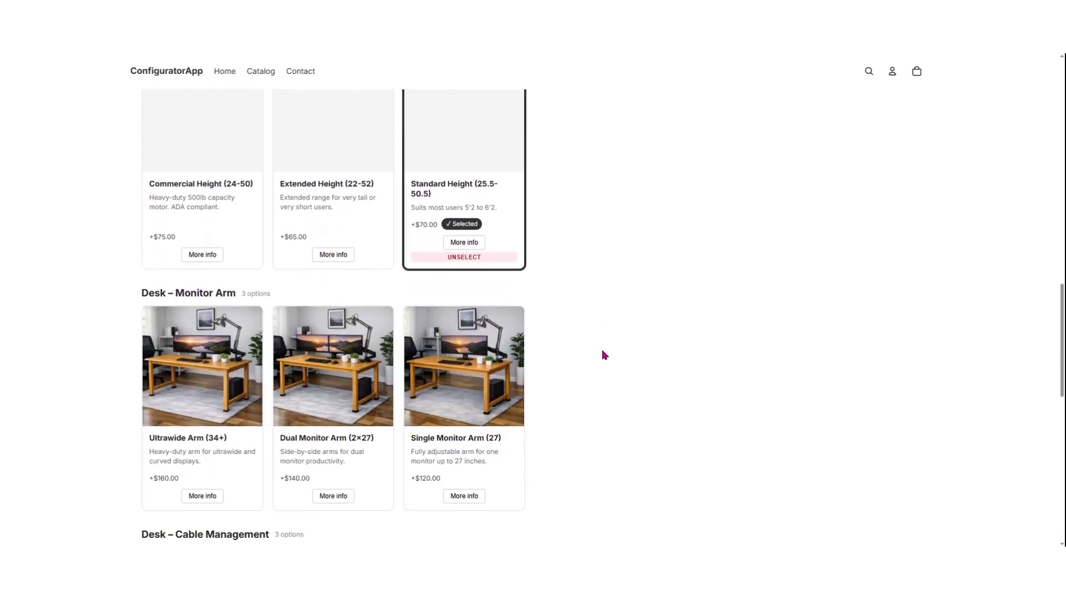
scroll(603, 358, down, 1)
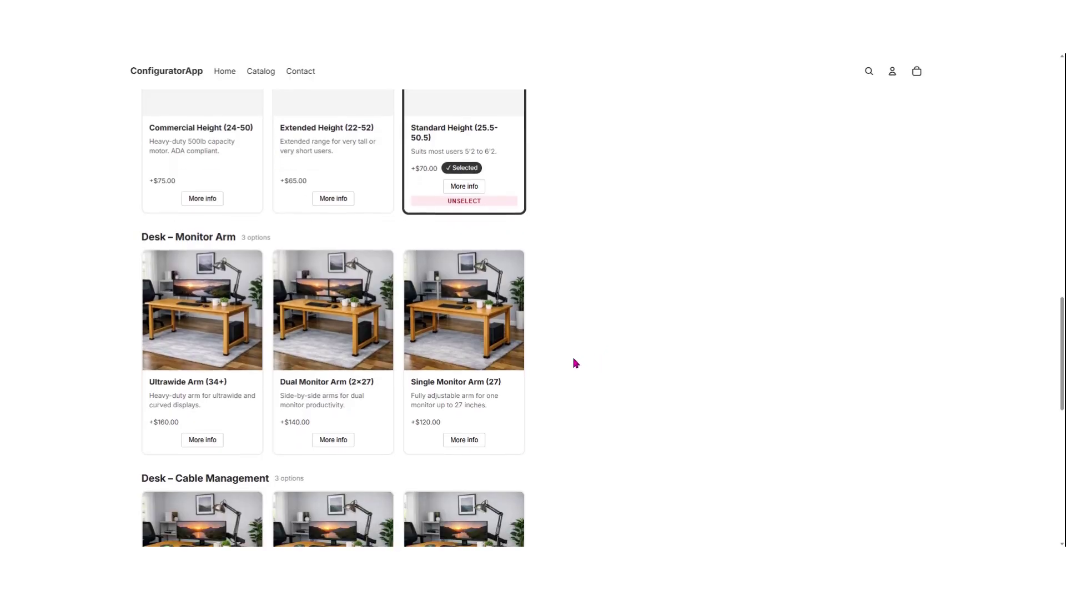
scroll(575, 364, down, 3)
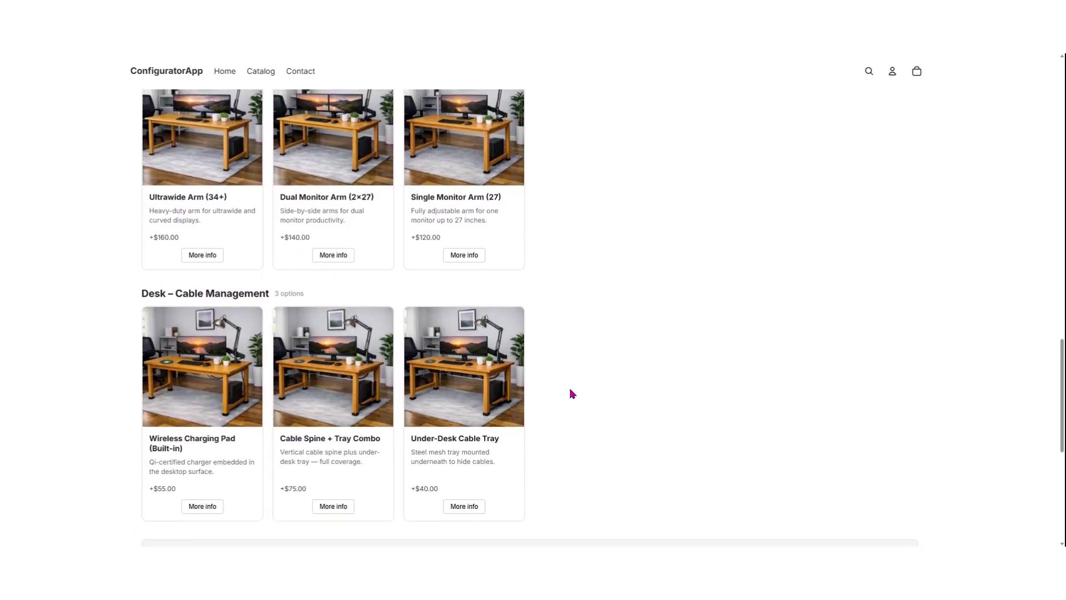
click(227, 383)
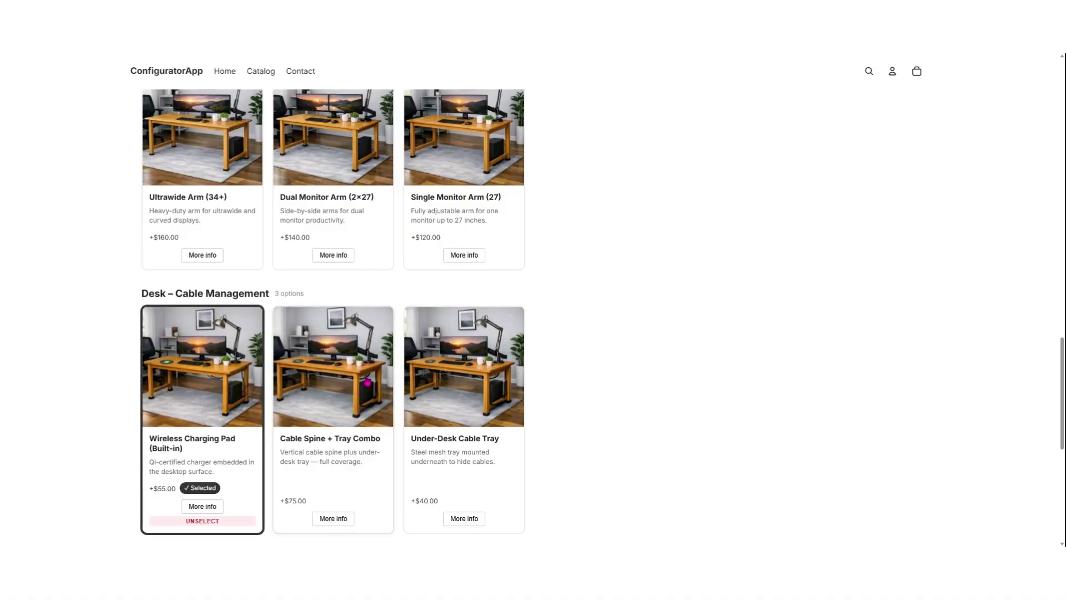
click(465, 376)
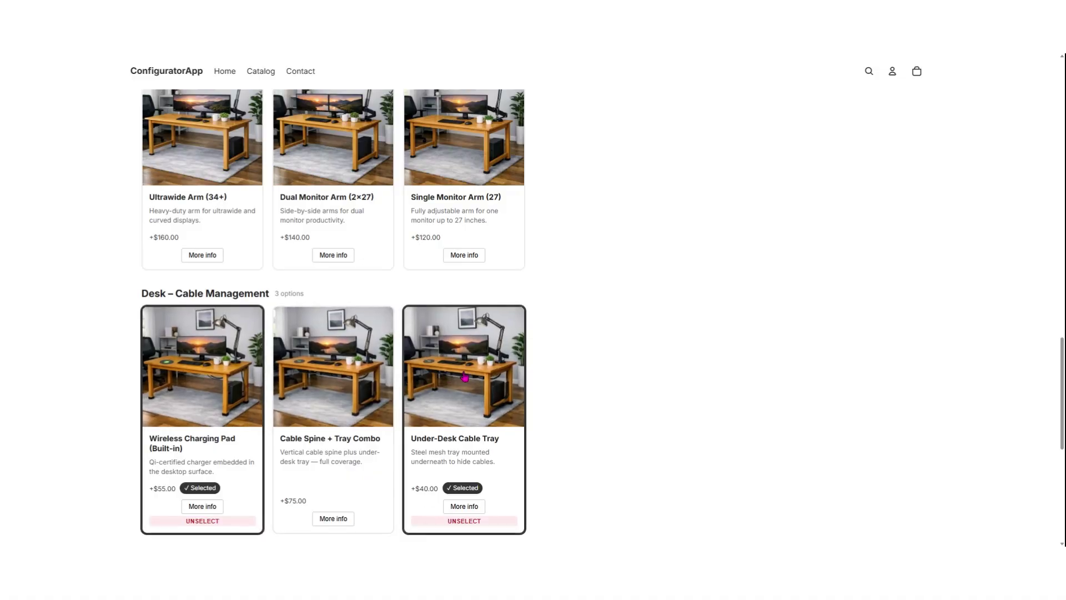
Enter "Here sits a computer wizard!" as the engraving for the desk's front edge
scroll(671, 344, down, 2)
scroll(672, 341, down, 1)
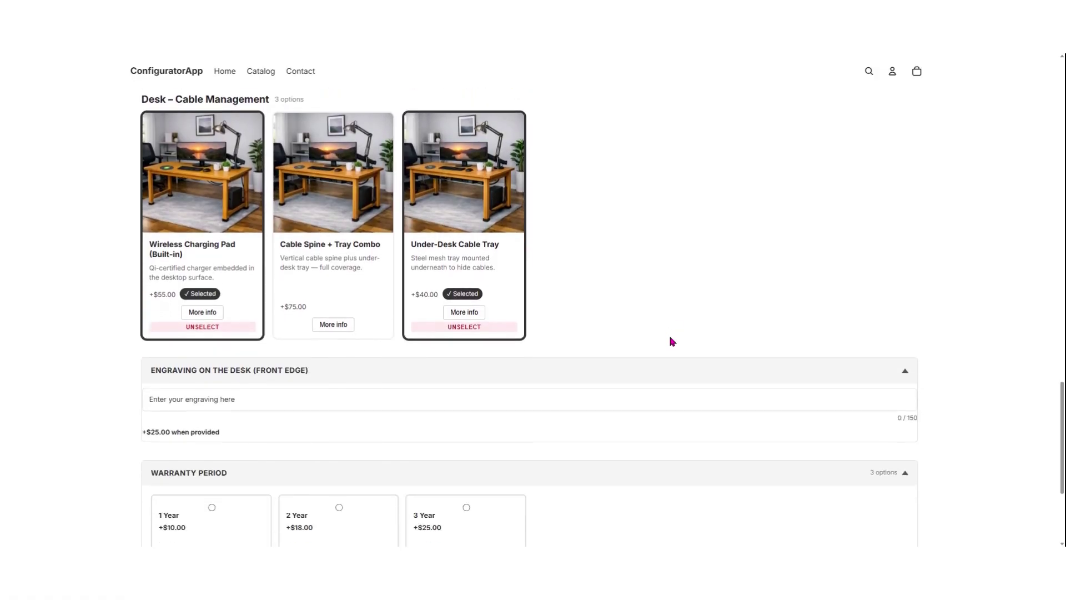
click(237, 392)
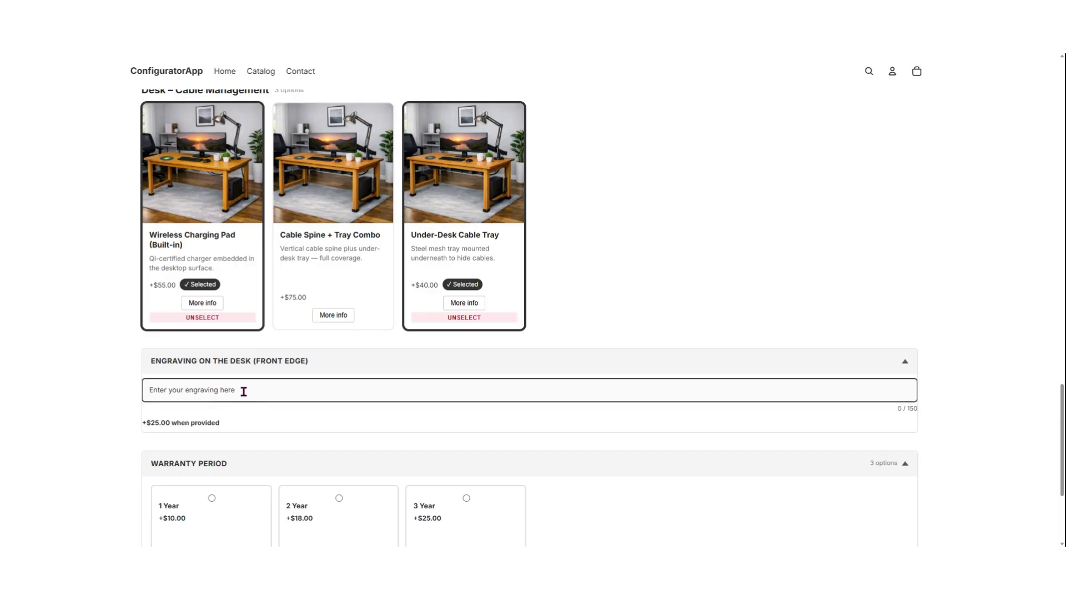
text(Here sits a computer wizard!)
Choose the 2 Year warranty period and return to the start of the product page
scroll(382, 426, down, 1)
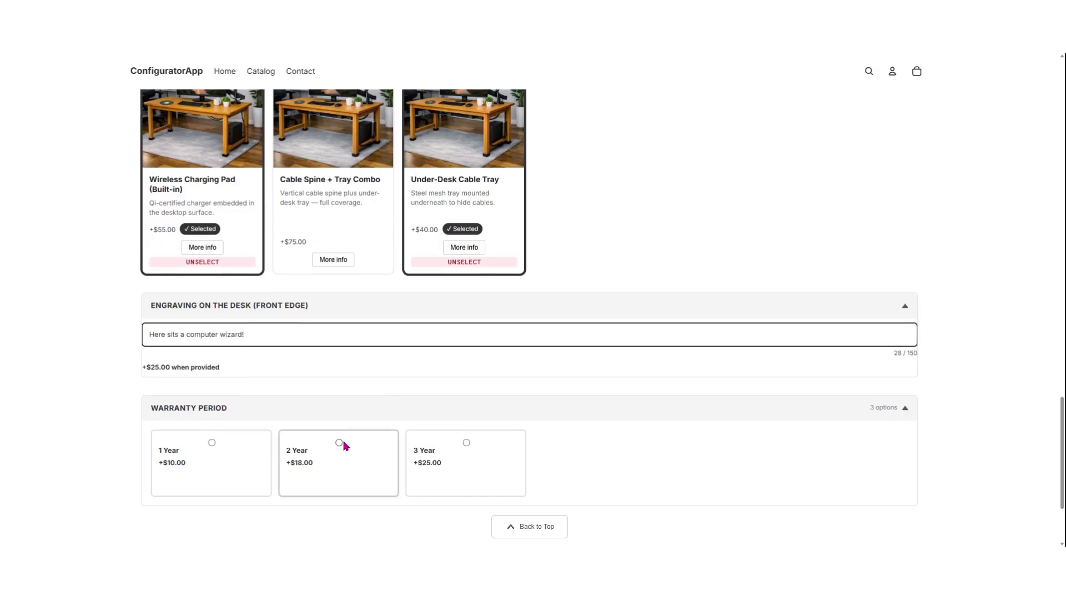
click(339, 443)
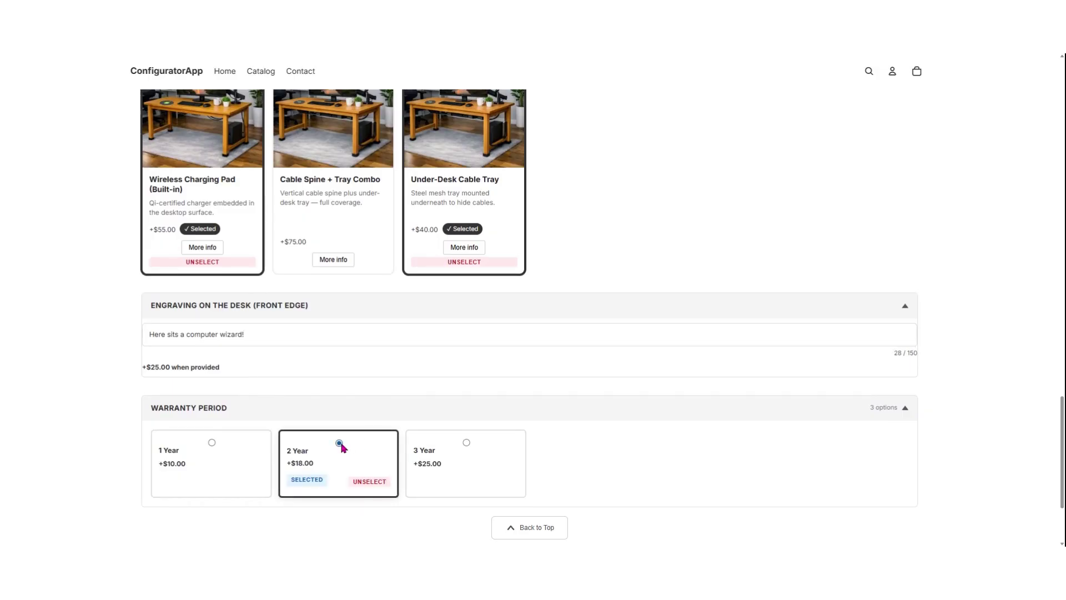
click(562, 527)
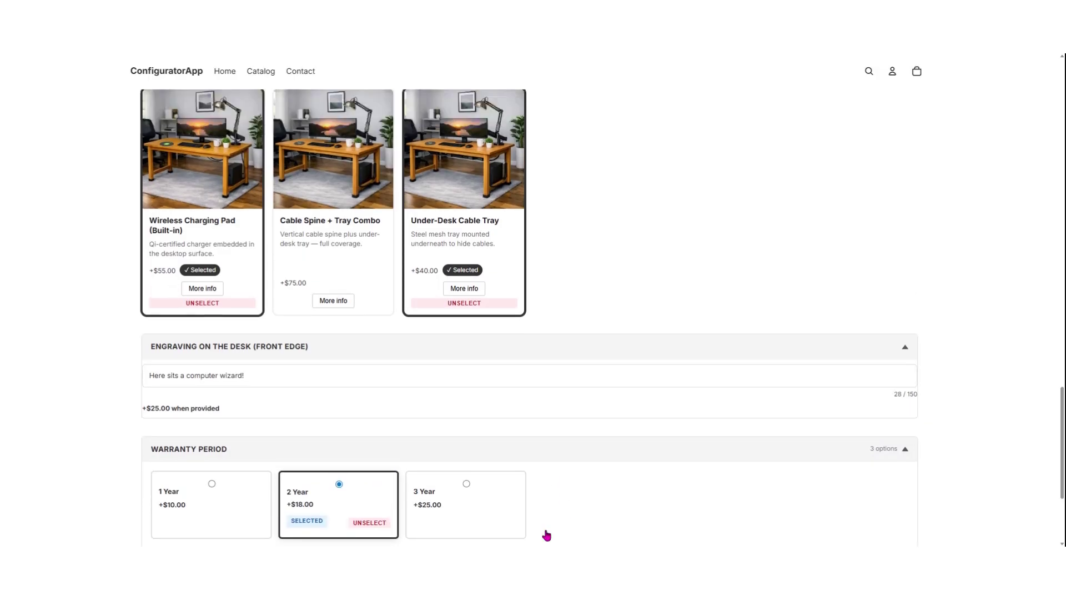